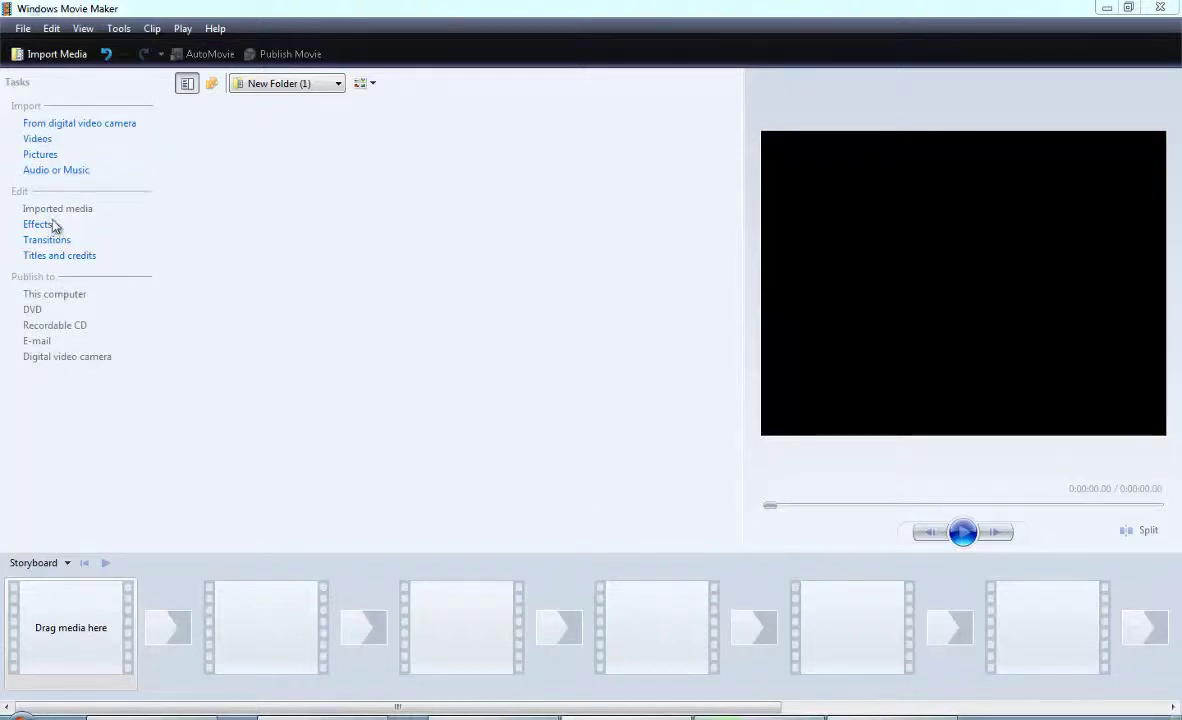
- Import all seventeen lamp photos (img_0525–img_0541) from the desktop's lights folder
{"action": "left_click", "coordinate": [41, 156]}
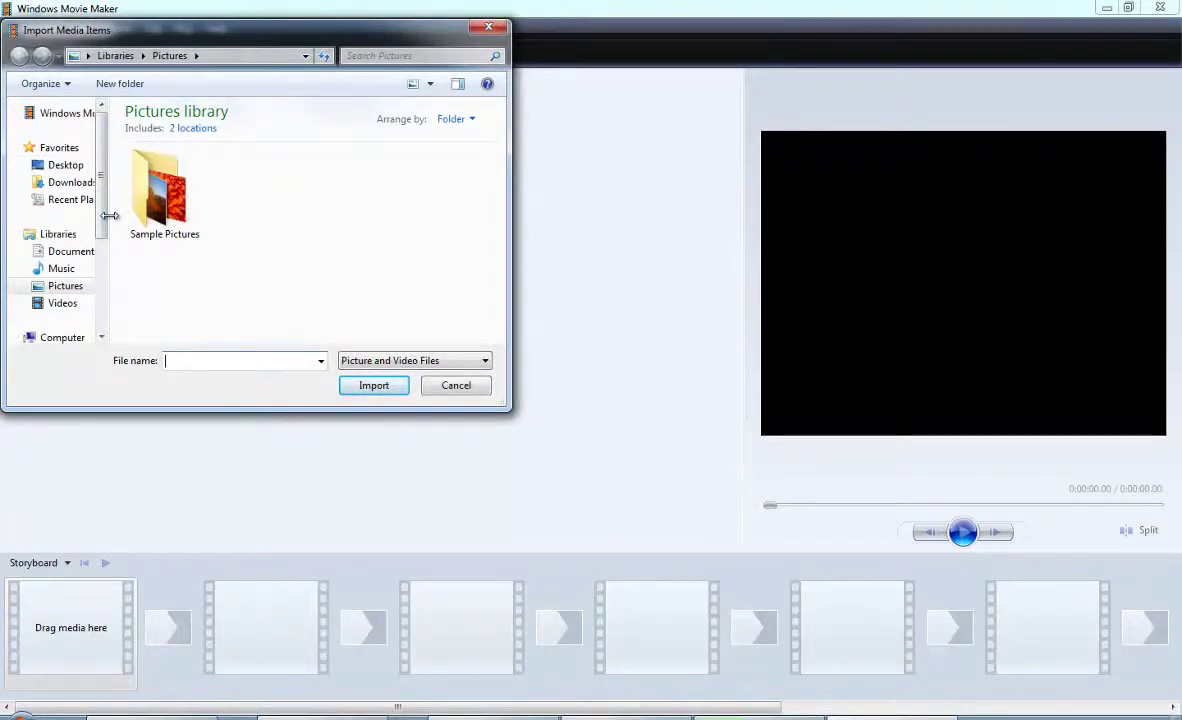
{"action": "left_click", "coordinate": [76, 170]}
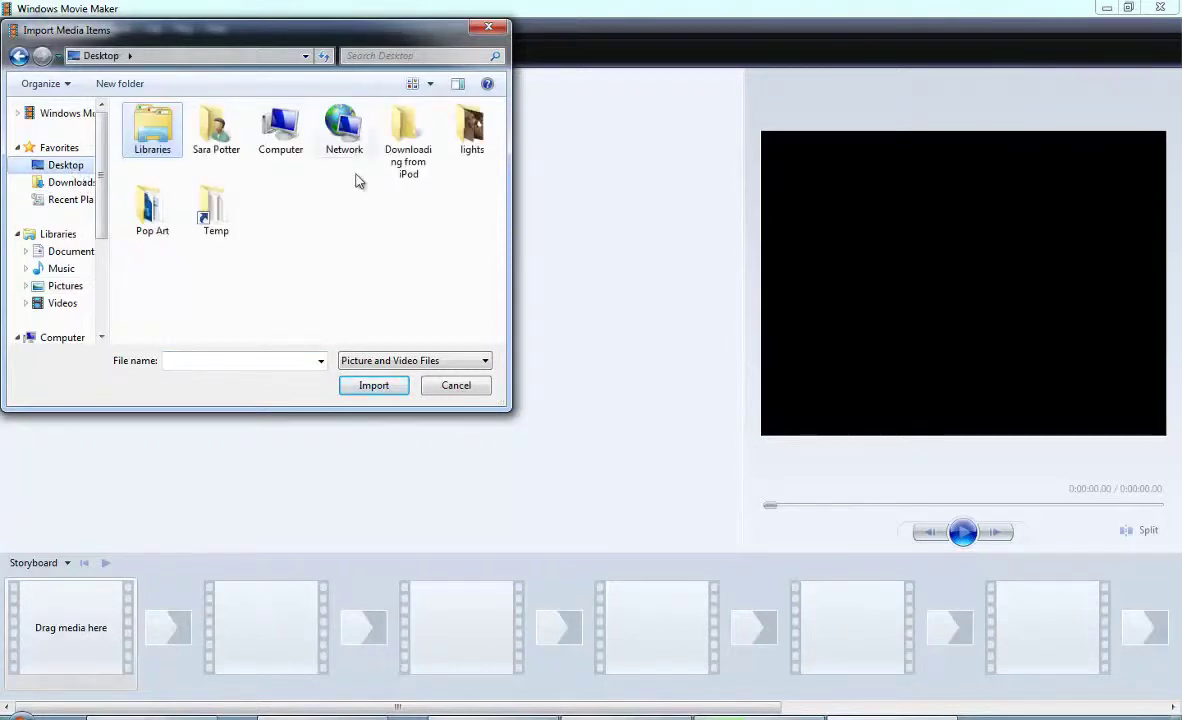
{"action": "double_click", "coordinate": [472, 148]}
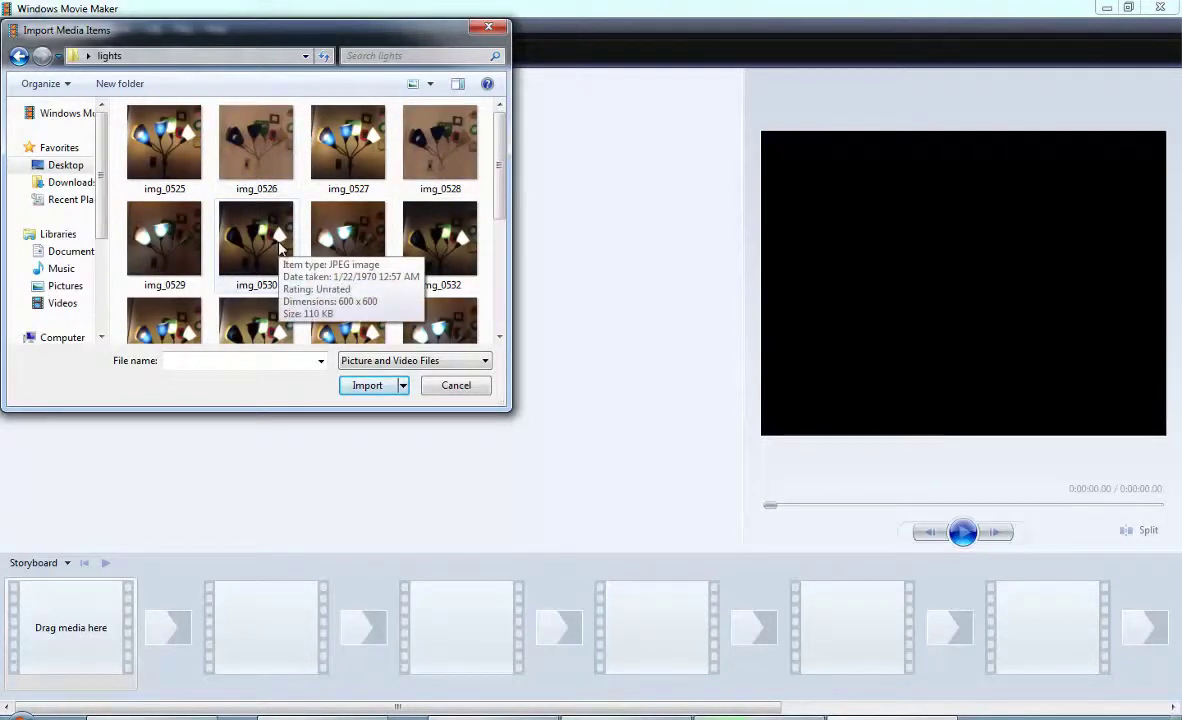
{"action": "key", "text": "ctrl+a"}
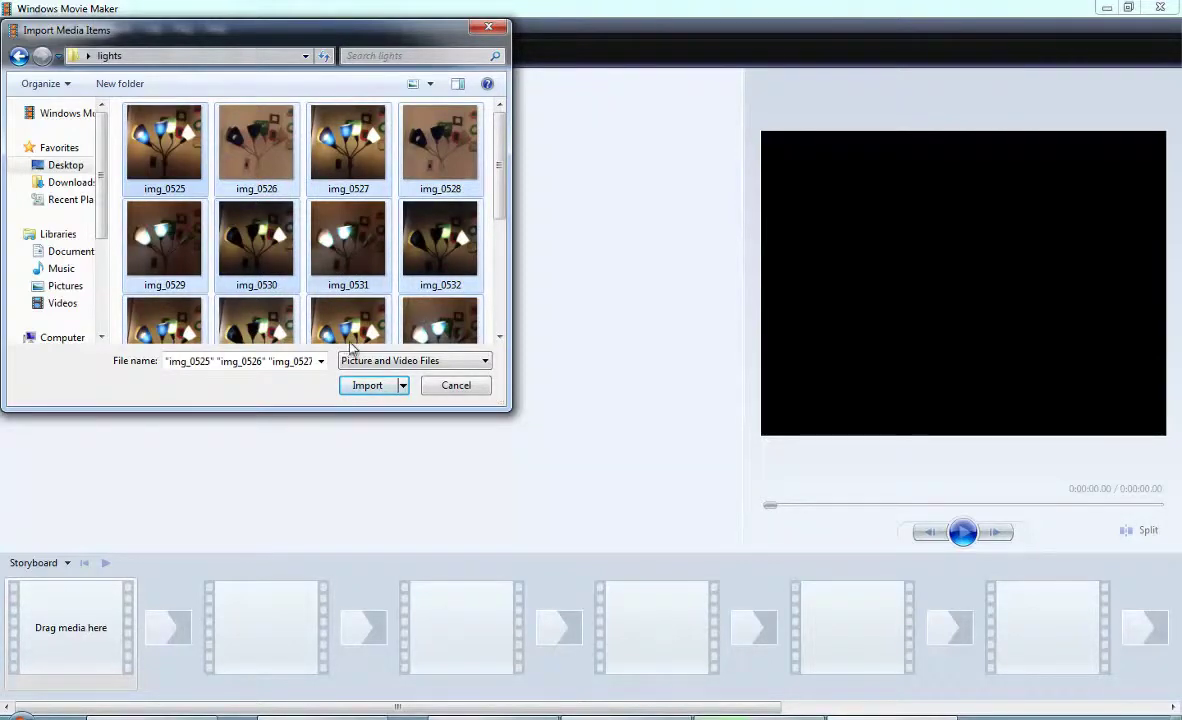
{"action": "left_click", "coordinate": [356, 385]}
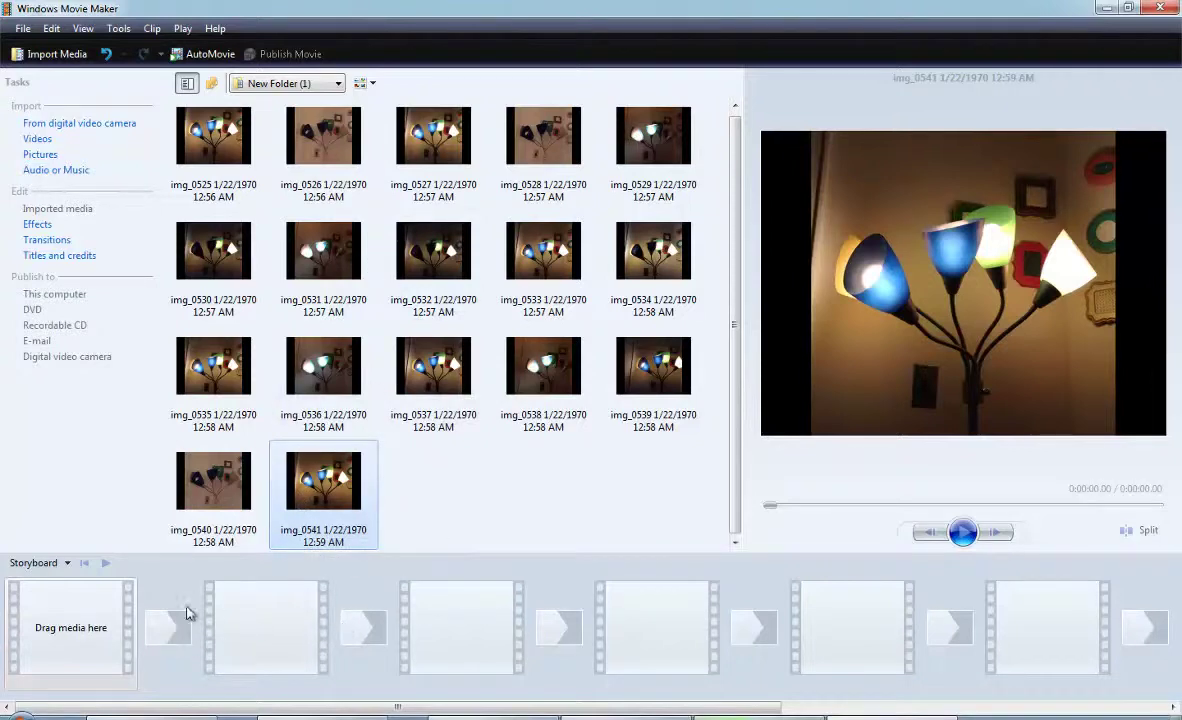
- Switch the project view from Storyboard to Timeline
{"action": "left_click", "coordinate": [67, 564]}
{"action": "left_click", "coordinate": [67, 564]}
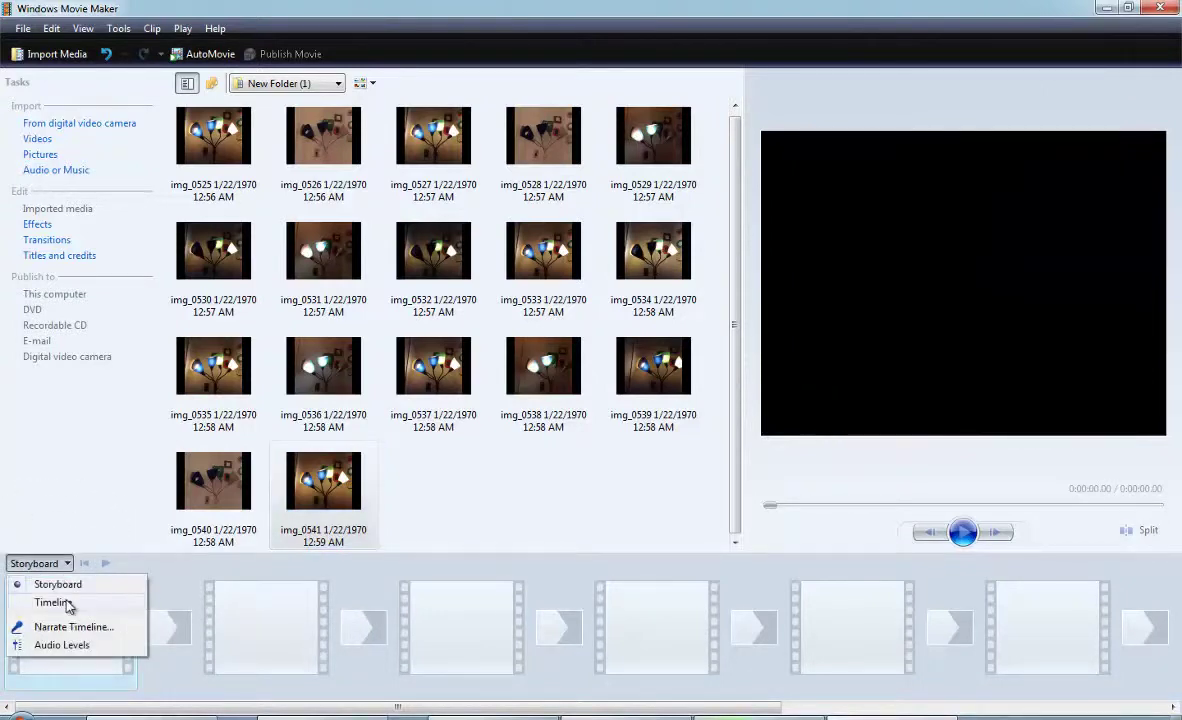
{"action": "left_click", "coordinate": [67, 603]}
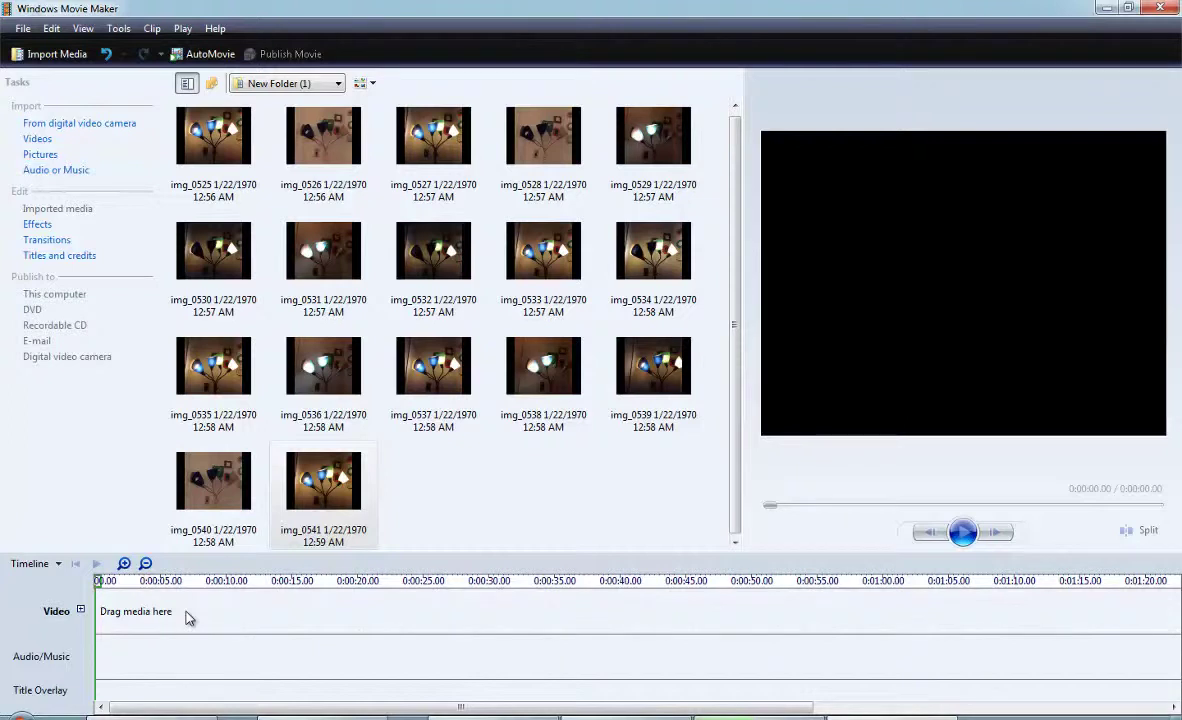
- Bring up the Advanced tab of Tools > Options
{"action": "left_click", "coordinate": [153, 30]}
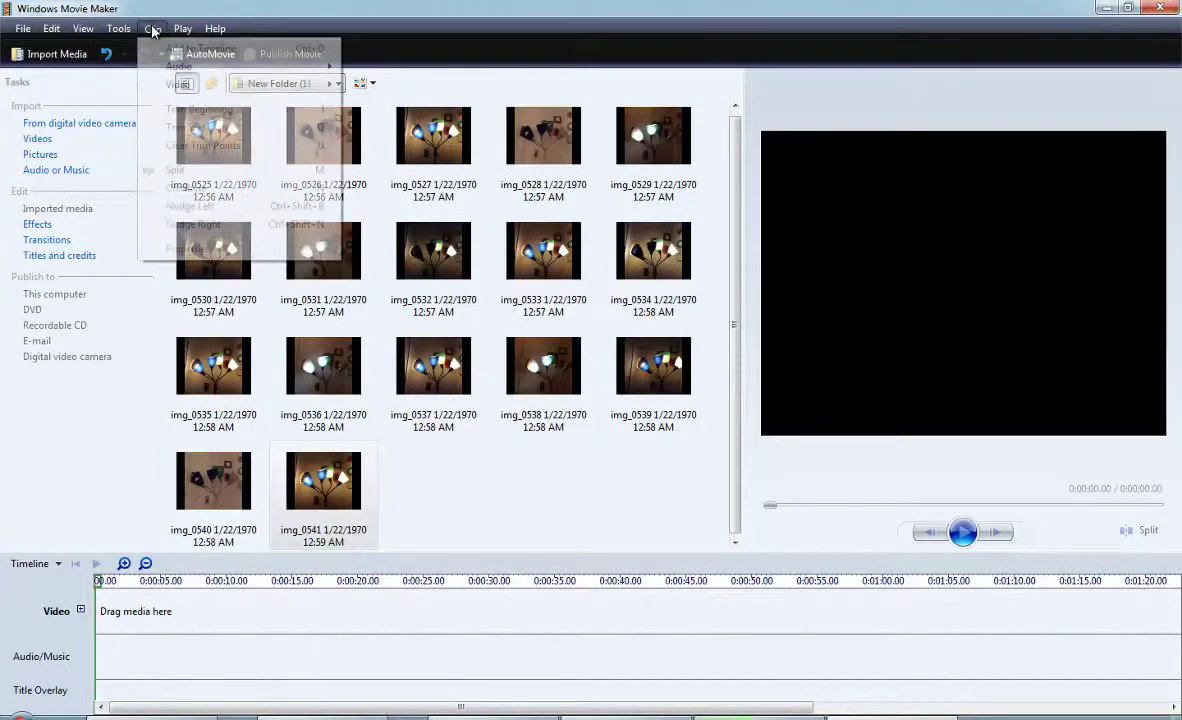
{"action": "left_click", "coordinate": [118, 30]}
{"action": "left_click", "coordinate": [118, 30]}
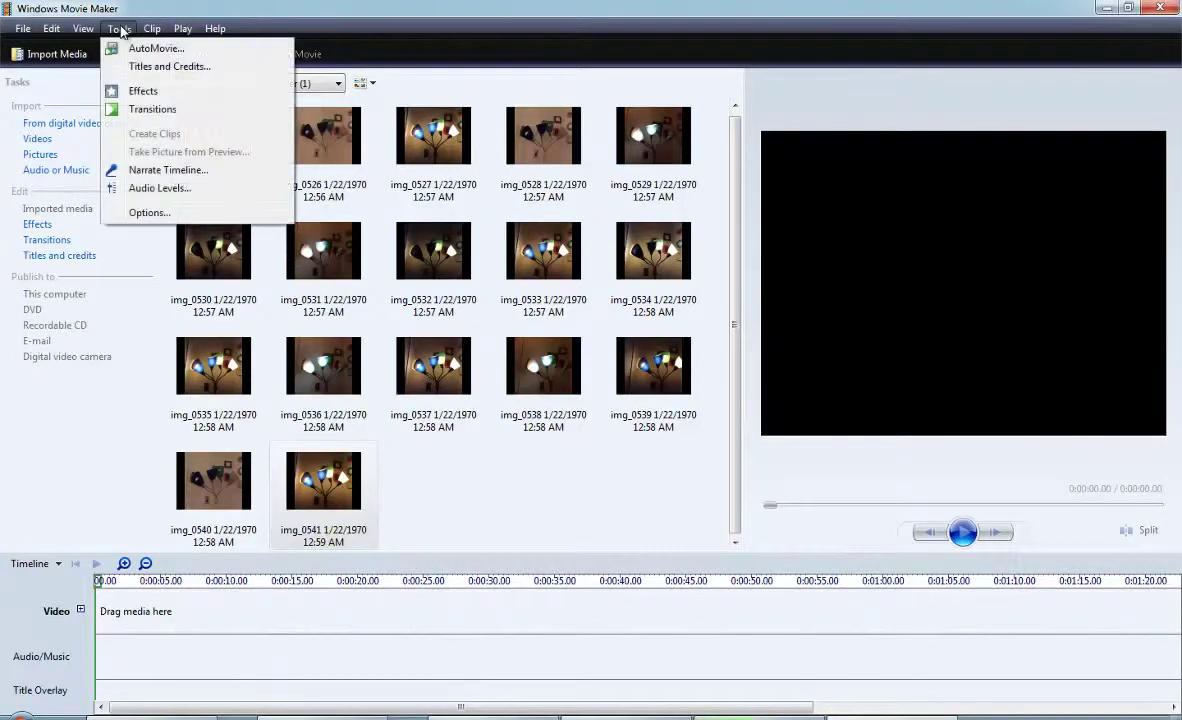
{"action": "left_click", "coordinate": [119, 30]}
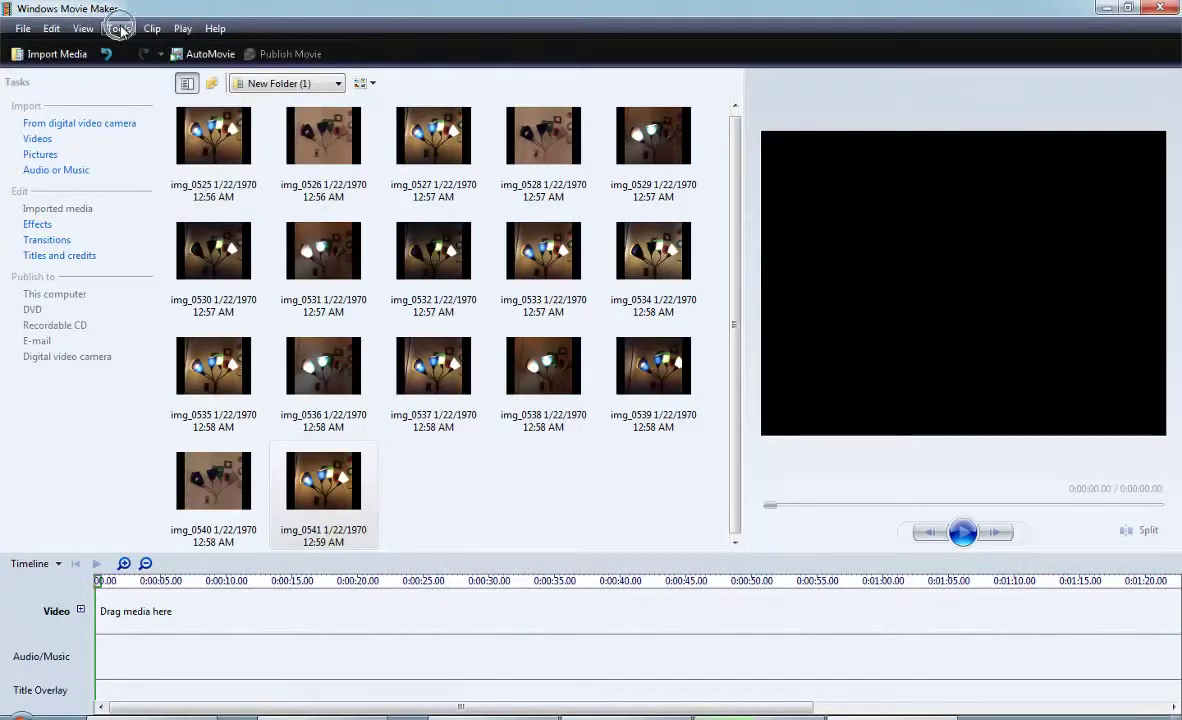
{"action": "left_click", "coordinate": [119, 30]}
{"action": "left_click", "coordinate": [150, 213]}
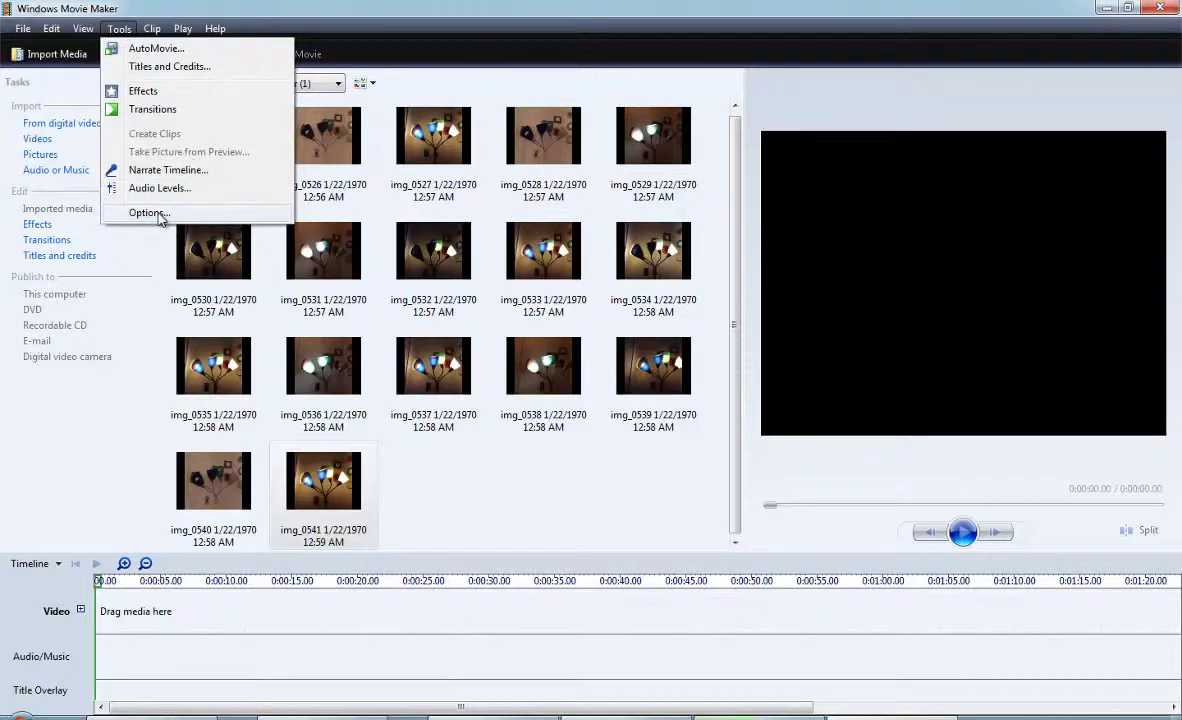
{"action": "left_click", "coordinate": [150, 213]}
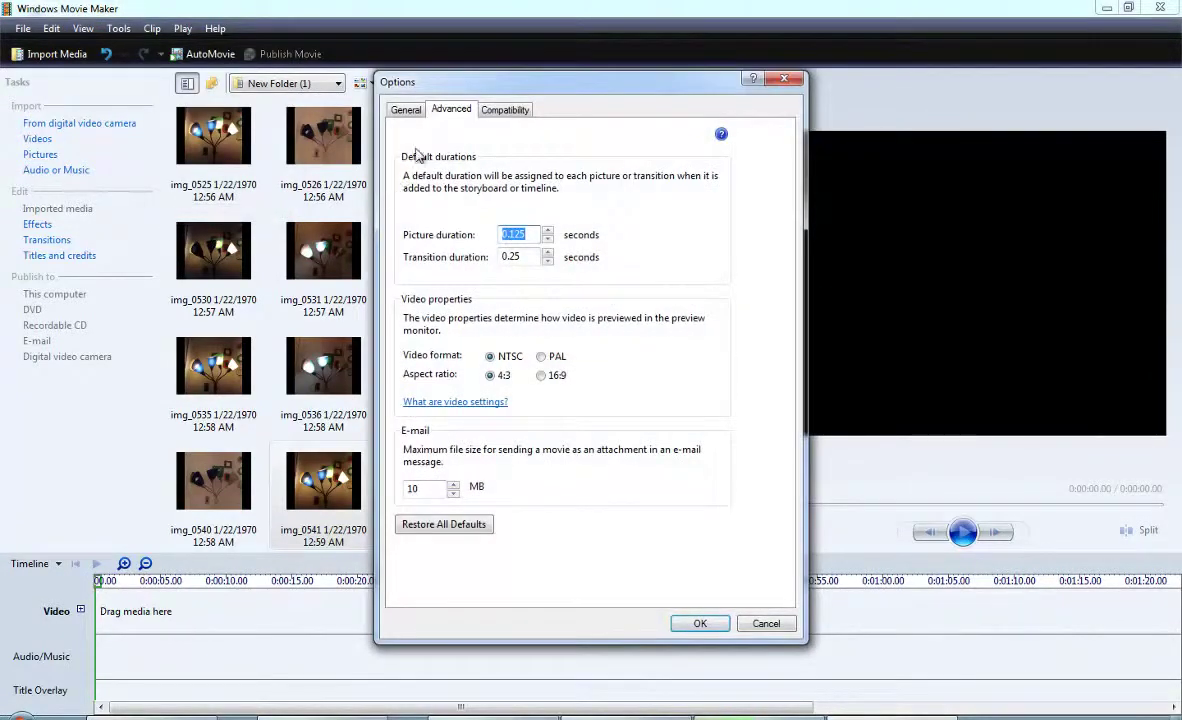
{"action": "left_click", "coordinate": [402, 112]}
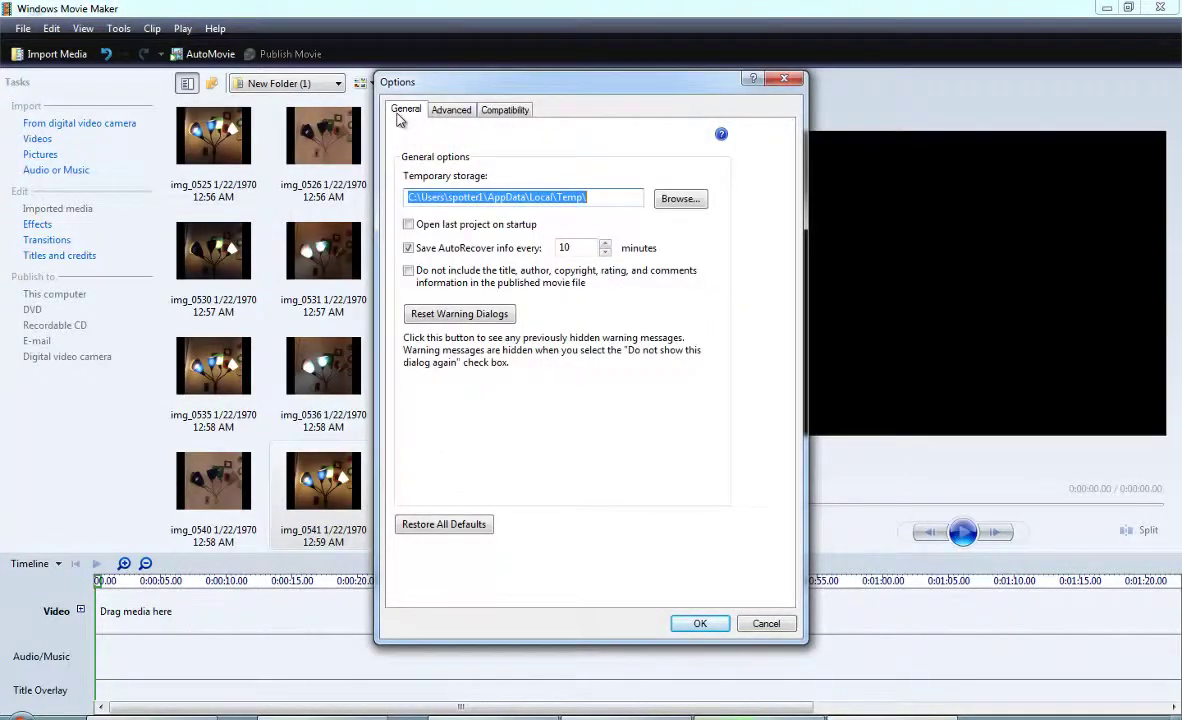
{"action": "left_click", "coordinate": [450, 111]}
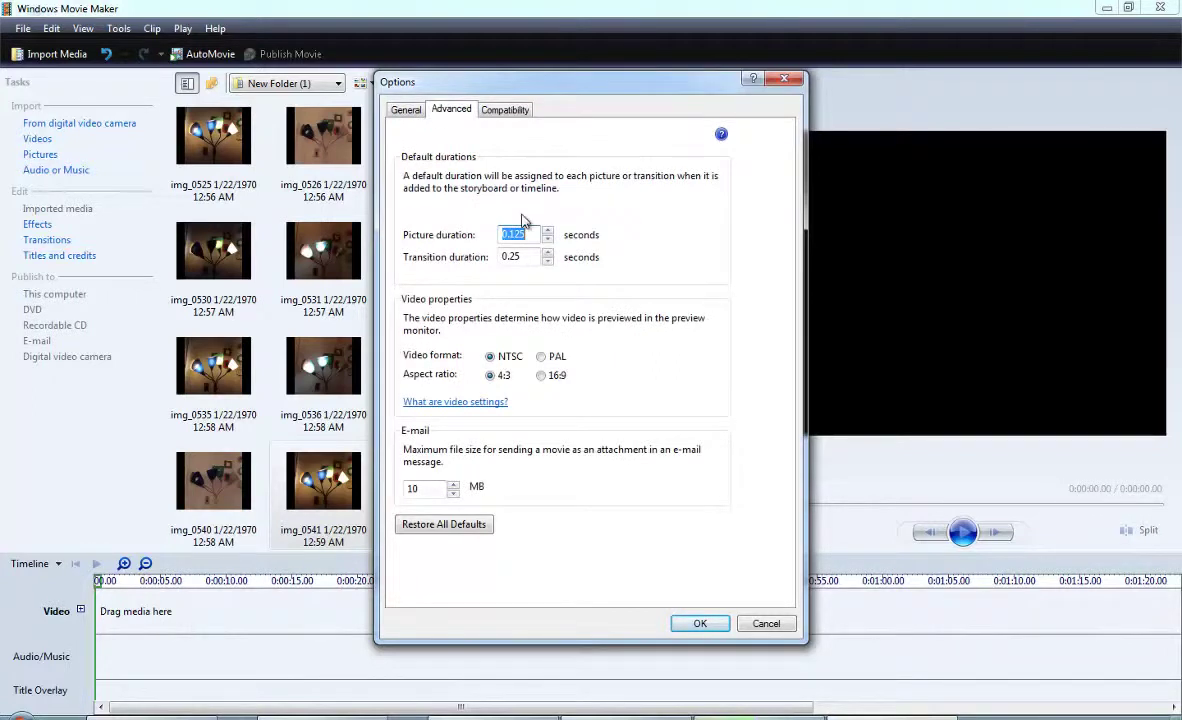
- Set picture duration to 0.125 seconds and transition duration to 0.25 seconds, and confirm
{"action": "left_click", "coordinate": [547, 231]}
{"action": "left_click", "coordinate": [547, 231]}
{"action": "left_click", "coordinate": [547, 231]}
{"action": "left_click", "coordinate": [547, 231]}
{"action": "left_click", "coordinate": [548, 262]}
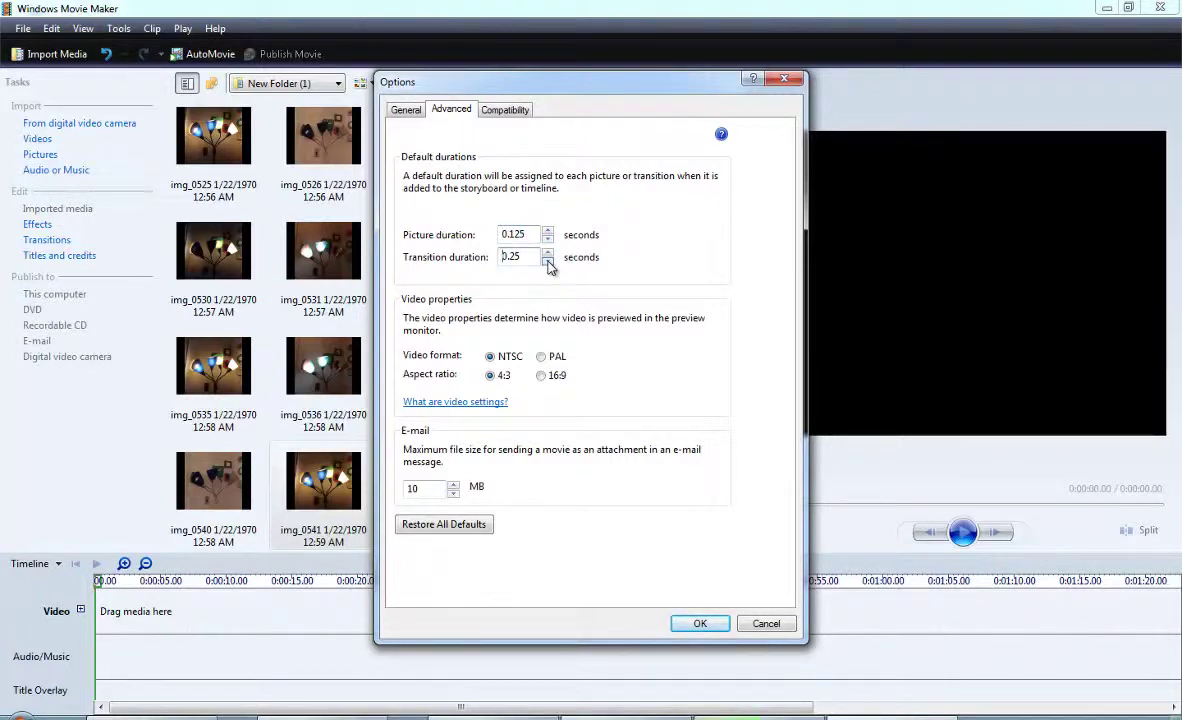
{"action": "left_click", "coordinate": [697, 622]}
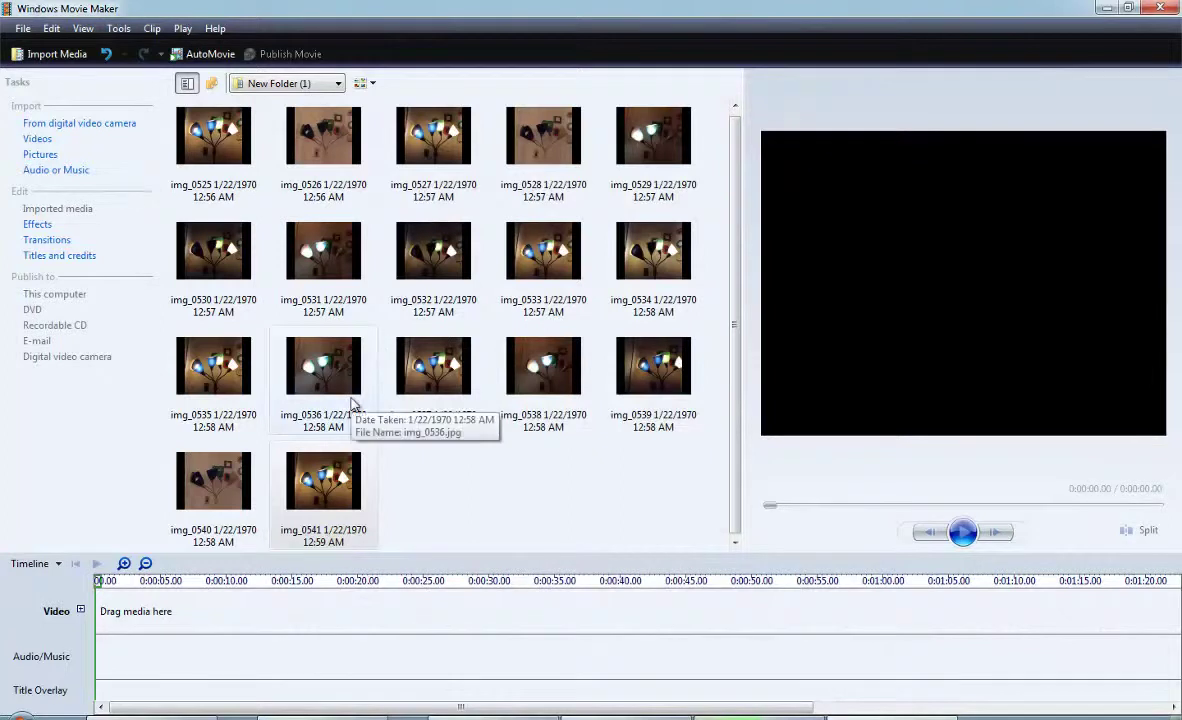
- Drag all 17 lamp photos onto the Video track as 0.13-second clips totalling 2.12 seconds
{"action": "left_click", "coordinate": [325, 480]}
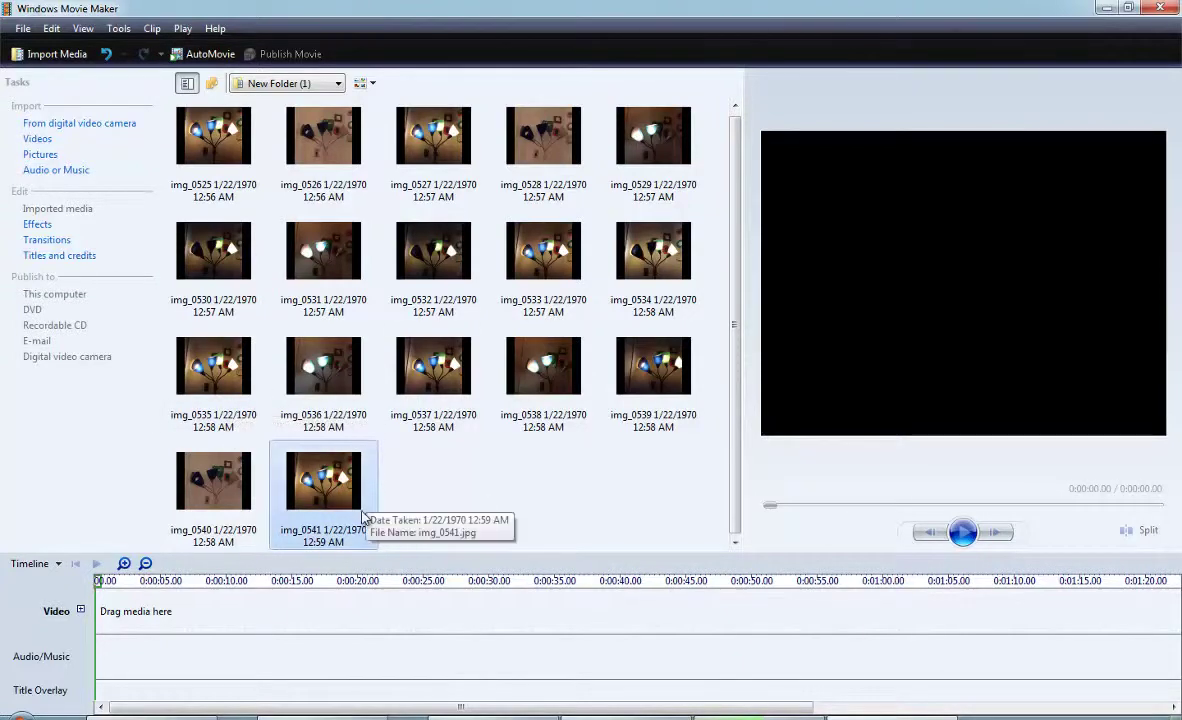
{"action": "left_click", "coordinate": [330, 470]}
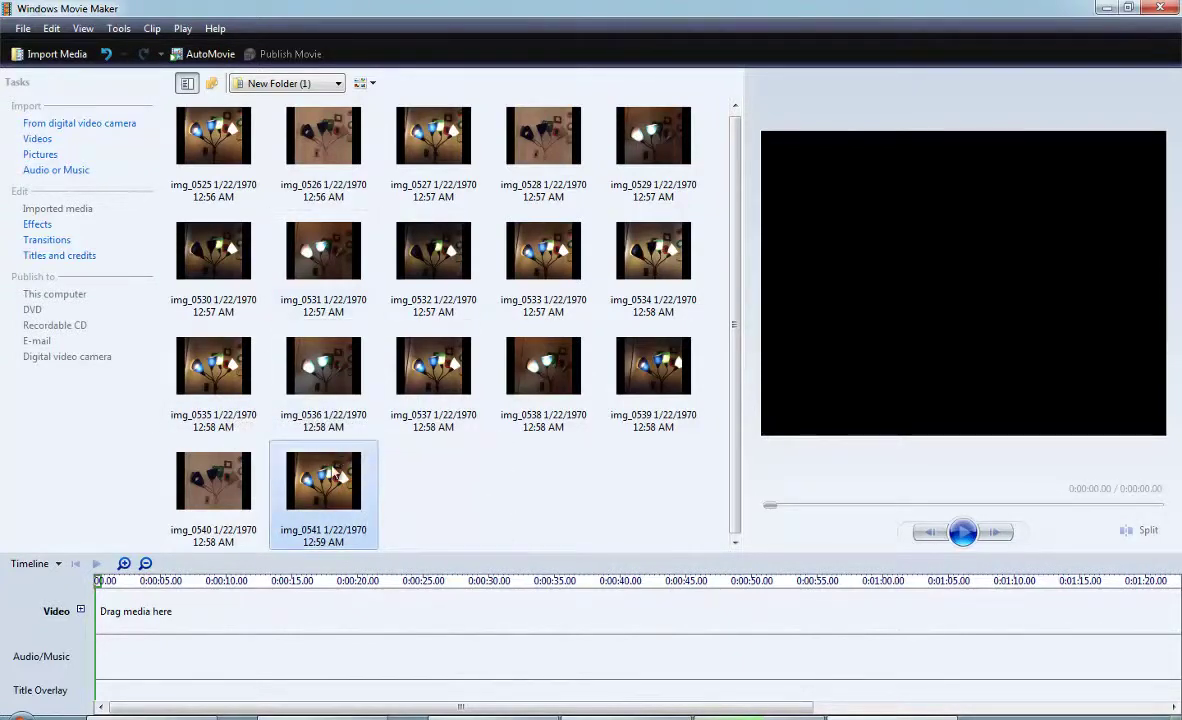
{"action": "scroll", "coordinate": [733, 322], "scroll_direction": "up", "scroll_amount": 1}
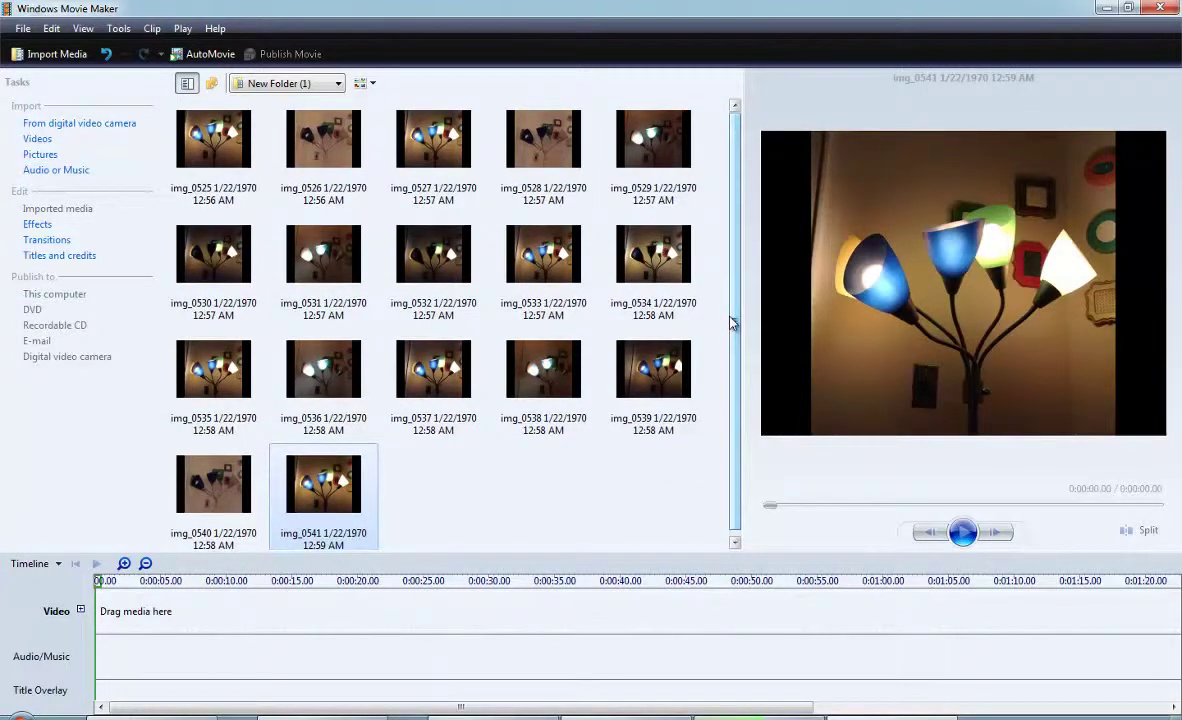
{"action": "left_click", "coordinate": [225, 143], "text": "shift"}
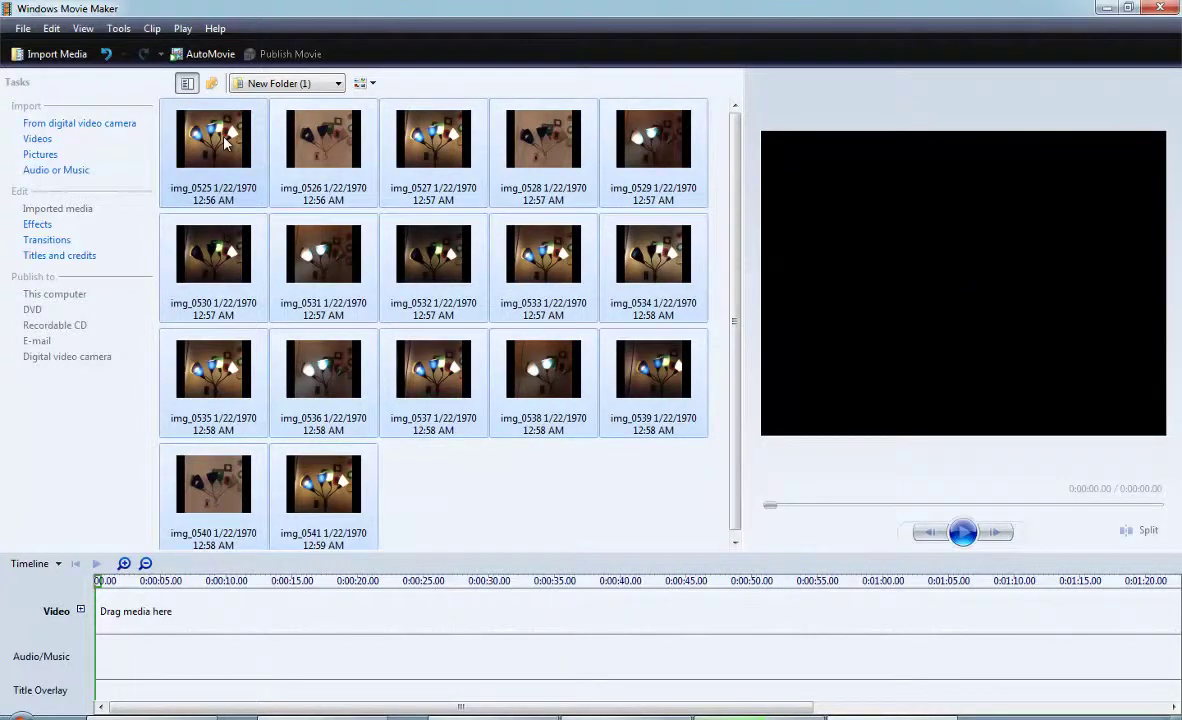
{"action": "left_click_drag", "start_coordinate": [225, 143], "coordinate": [209, 489]}
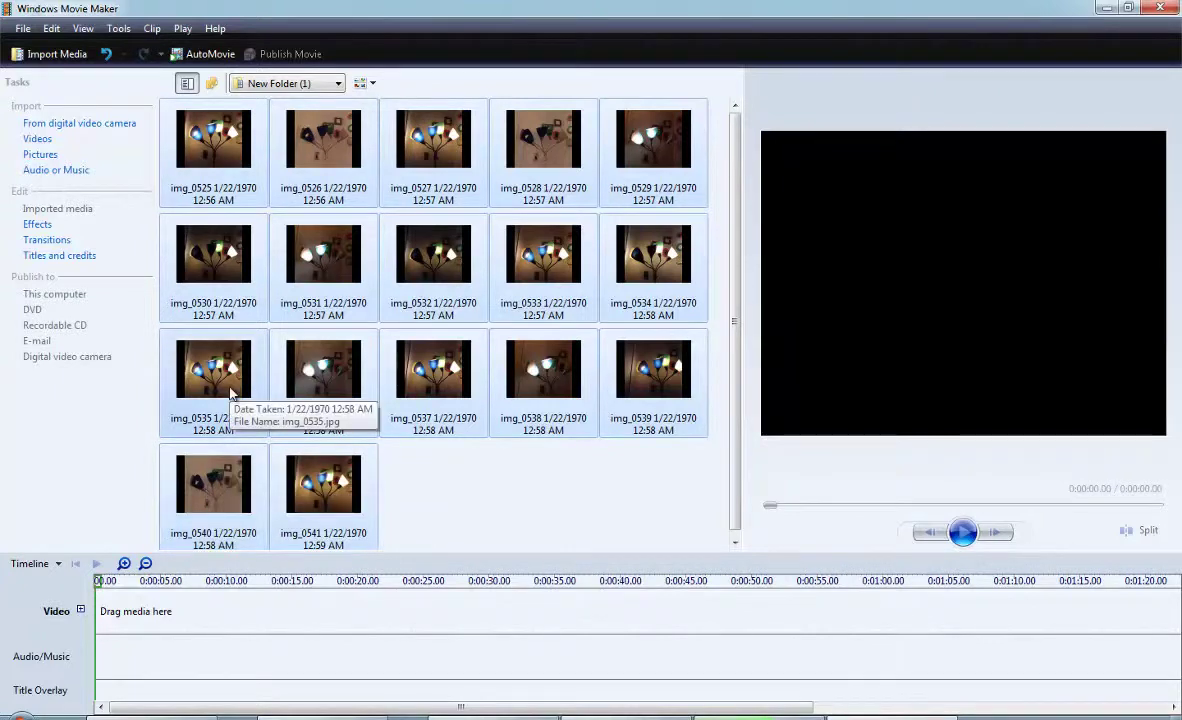
{"action": "left_click_drag", "start_coordinate": [230, 370], "coordinate": [149, 610]}
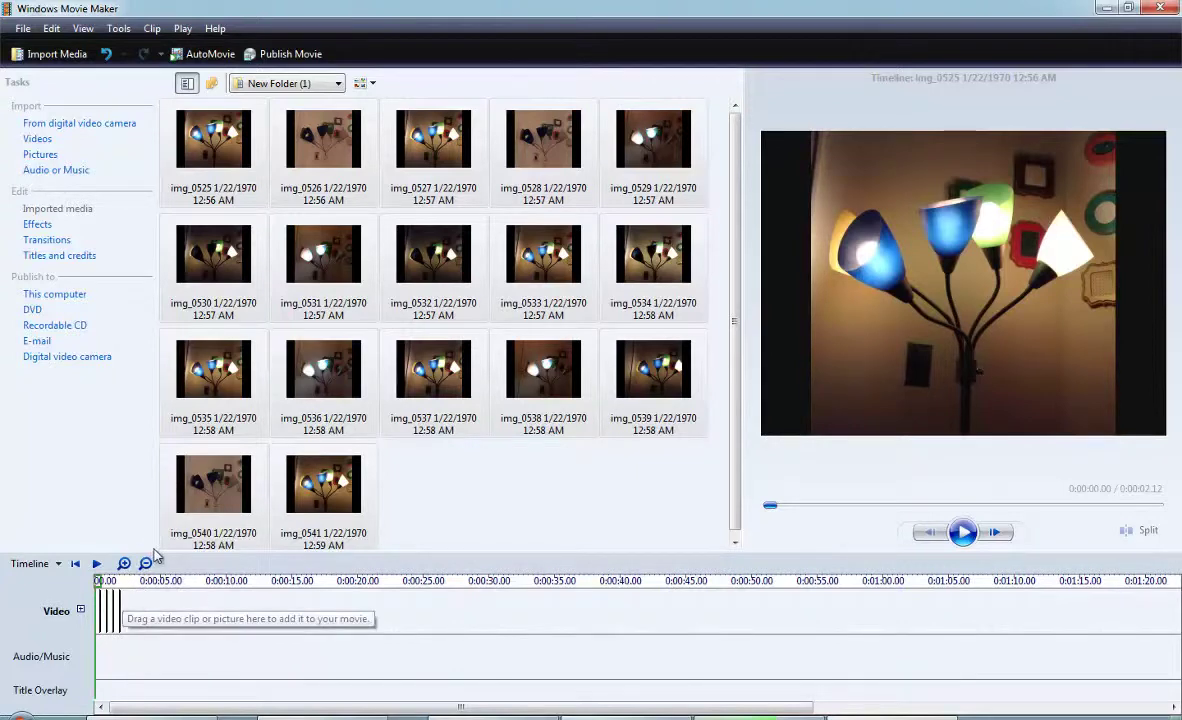
{"action": "left_click", "coordinate": [124, 564]}
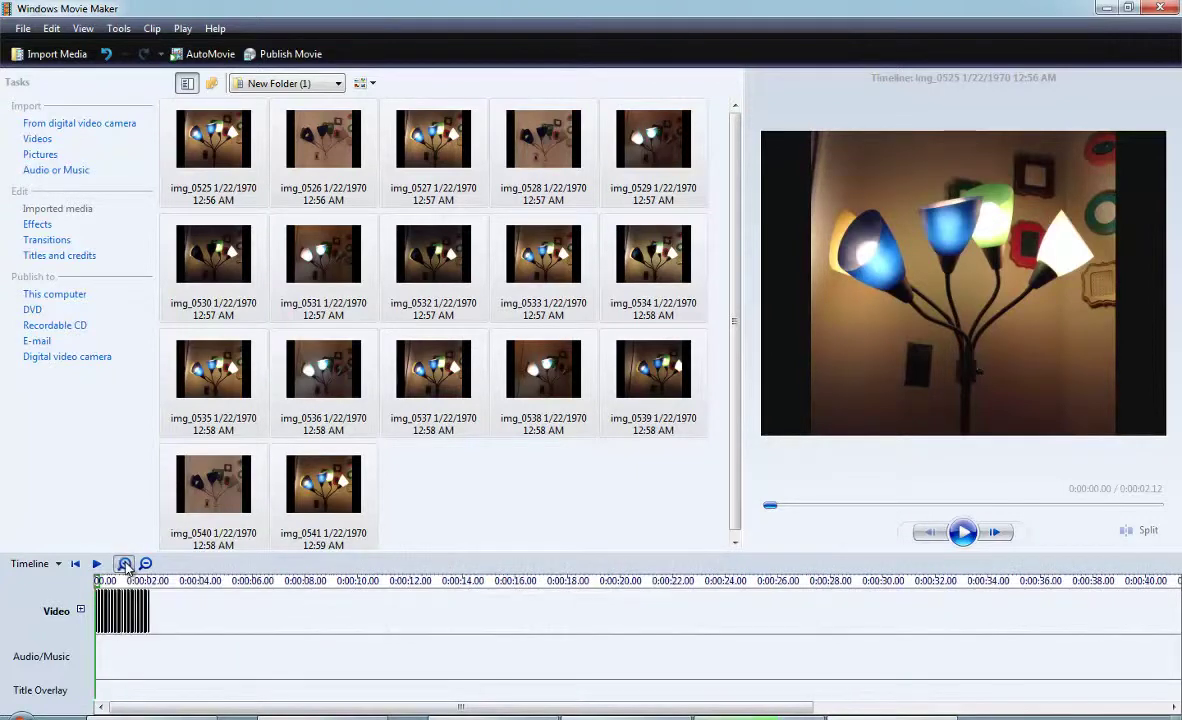
{"action": "left_click", "coordinate": [124, 564]}
{"action": "left_click", "coordinate": [124, 564]}
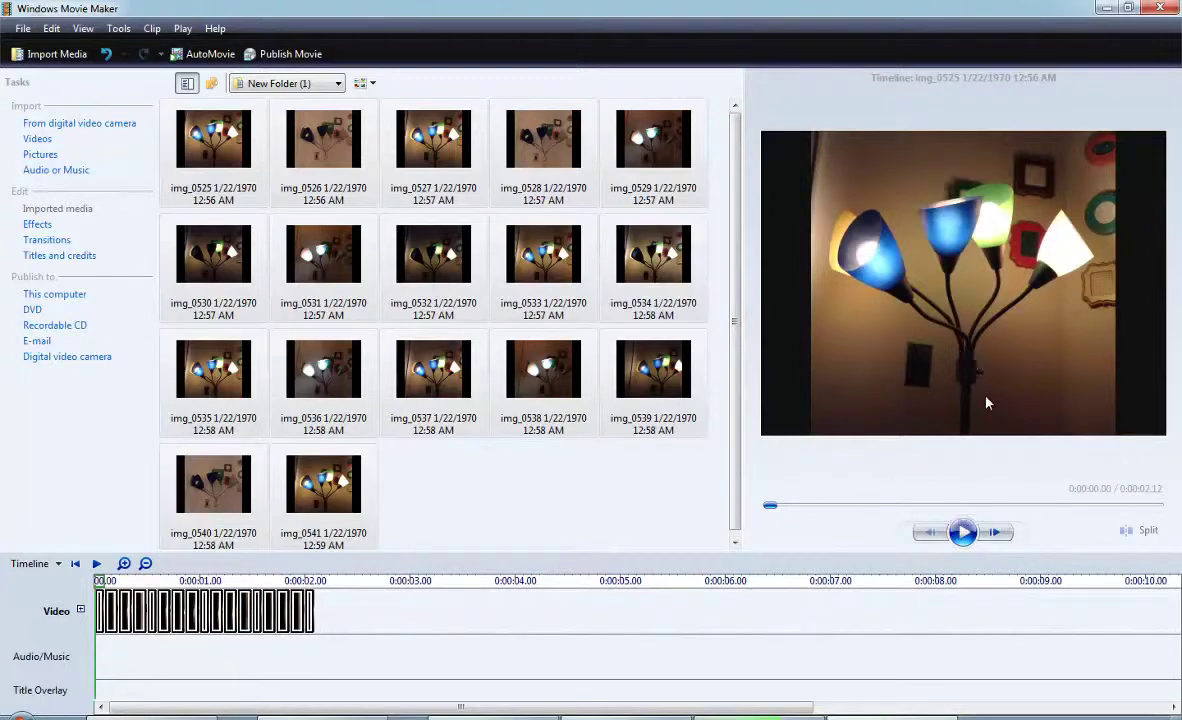
{"action": "left_click", "coordinate": [963, 532]}
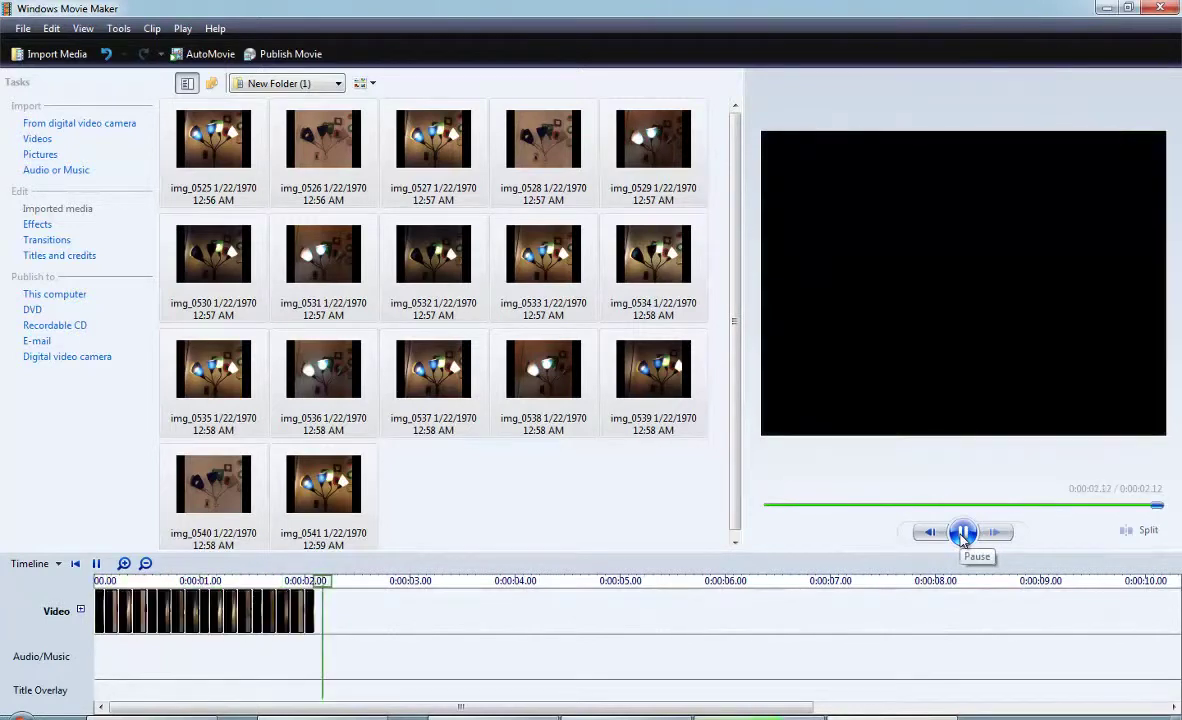
{"action": "left_click", "coordinate": [963, 532]}
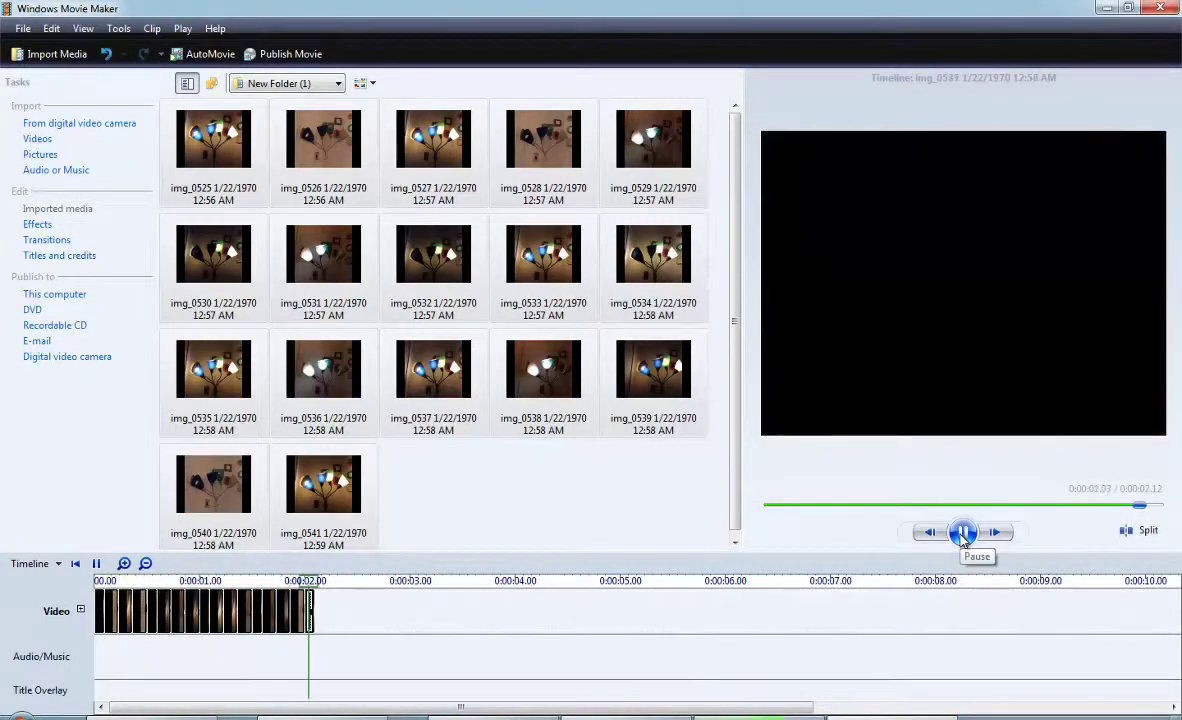
{"action": "left_click", "coordinate": [963, 532]}
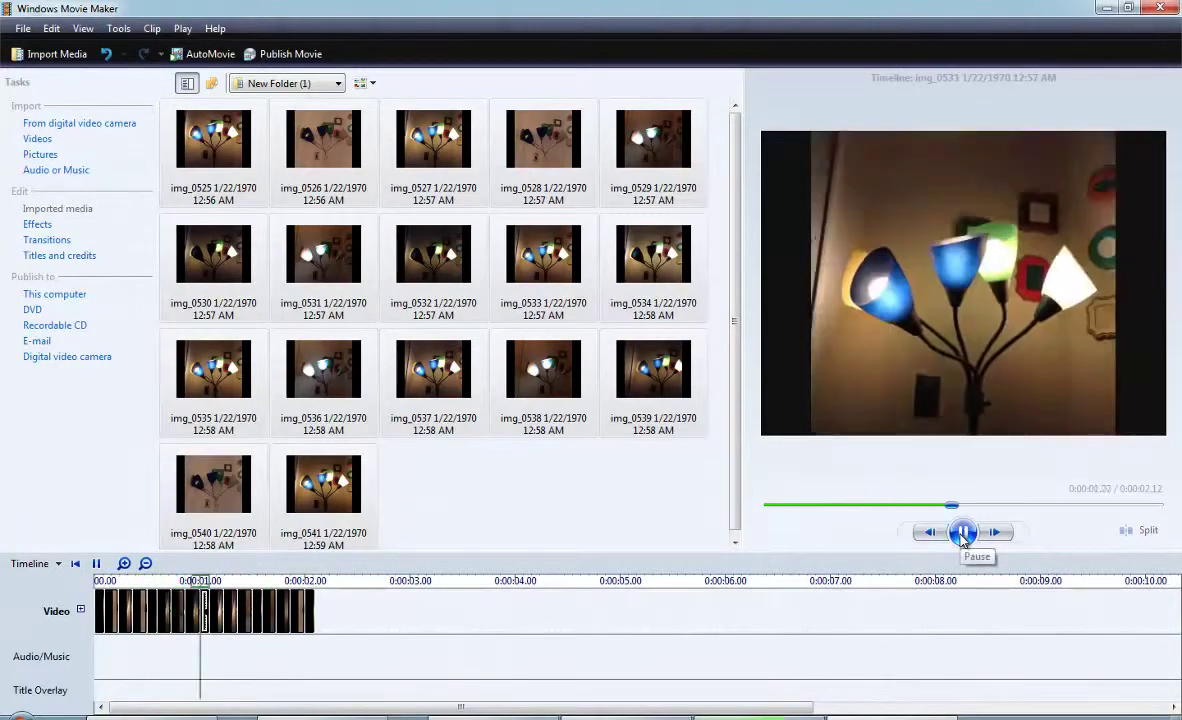
{"action": "left_click", "coordinate": [963, 532]}
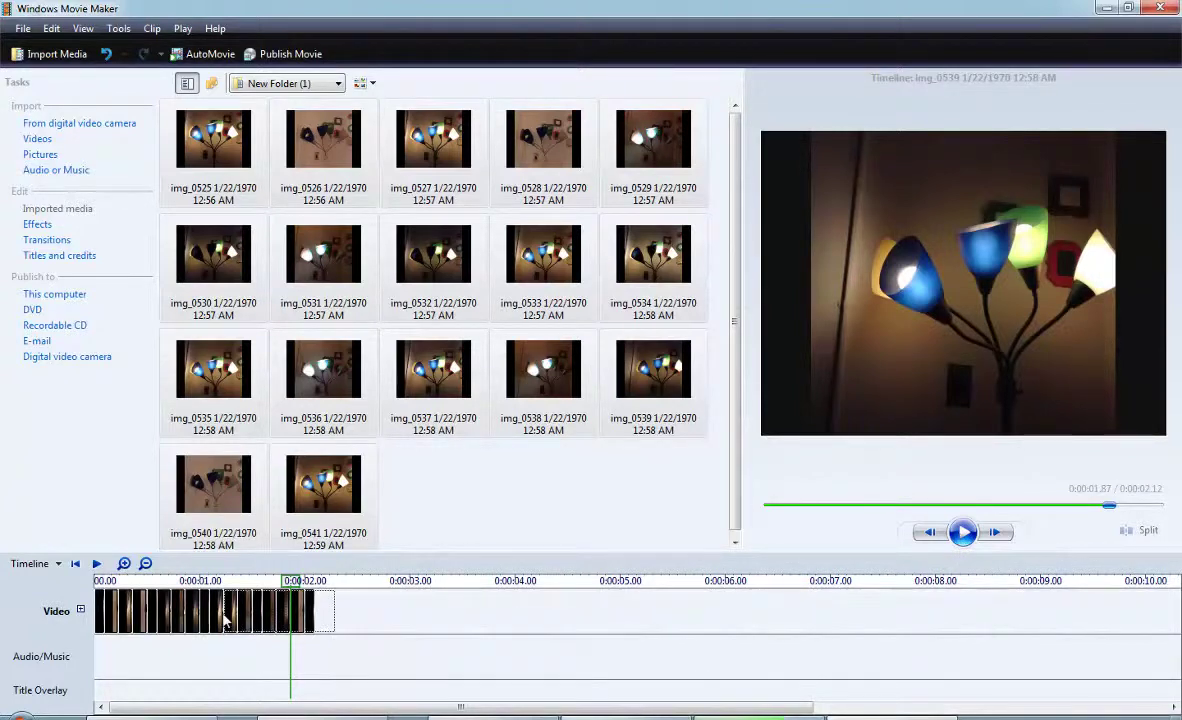
{"action": "left_click", "coordinate": [97, 622]}
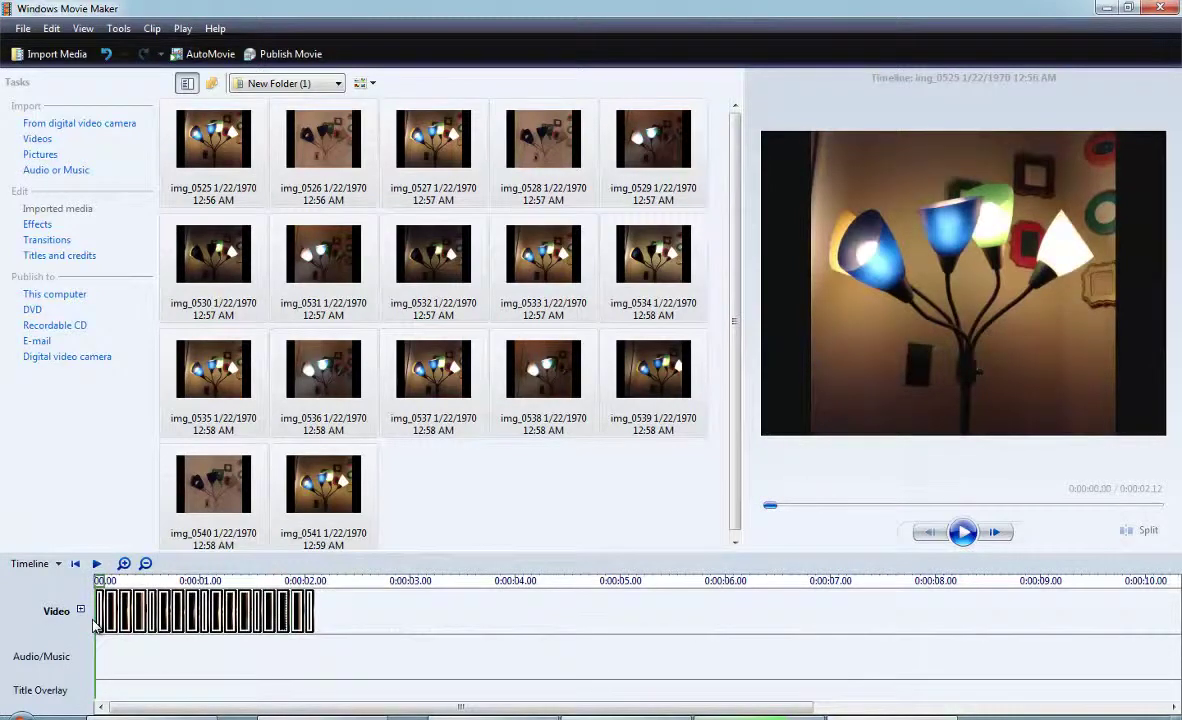
{"action": "key", "text": "Delete"}
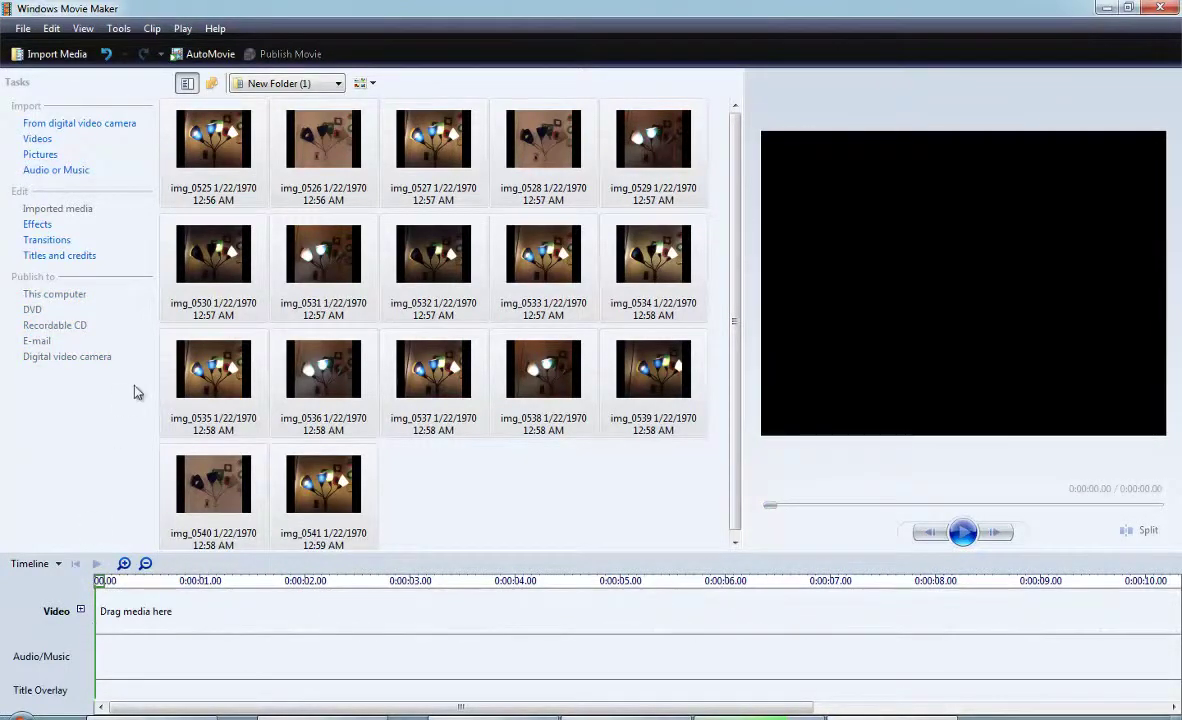
- Raise the default picture duration to 0.500 s and transition duration to 0.50 s in Options
{"action": "left_click", "coordinate": [112, 30]}
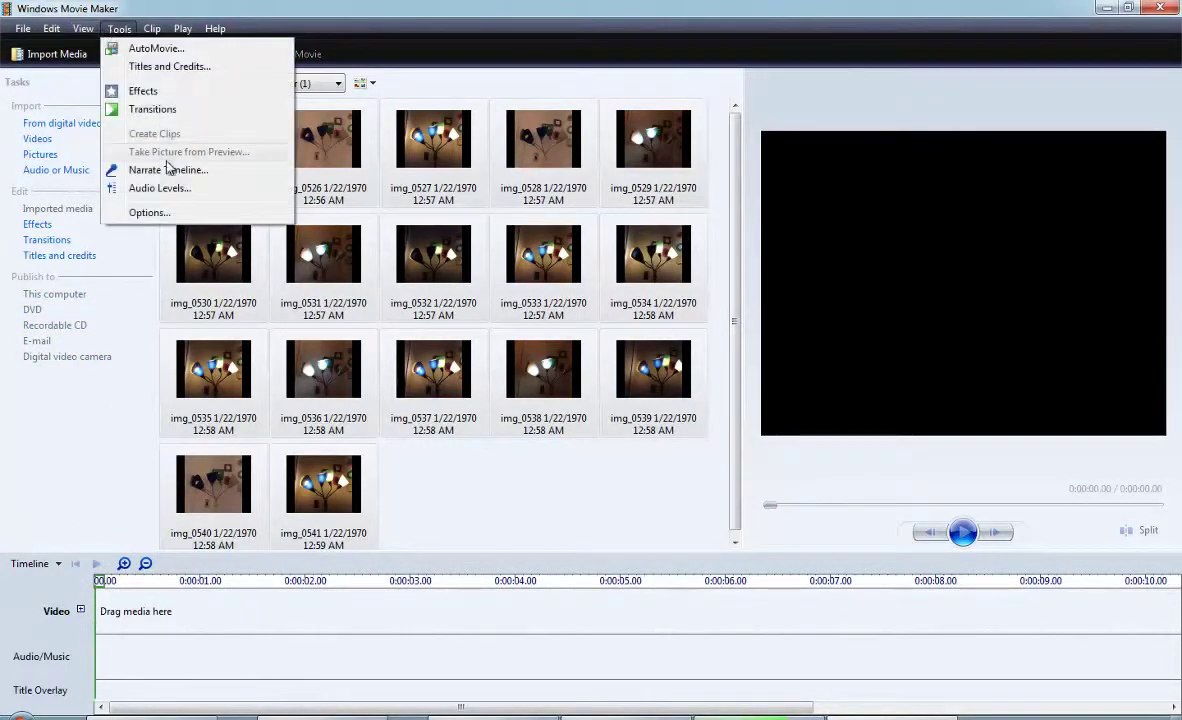
{"action": "left_click", "coordinate": [155, 213]}
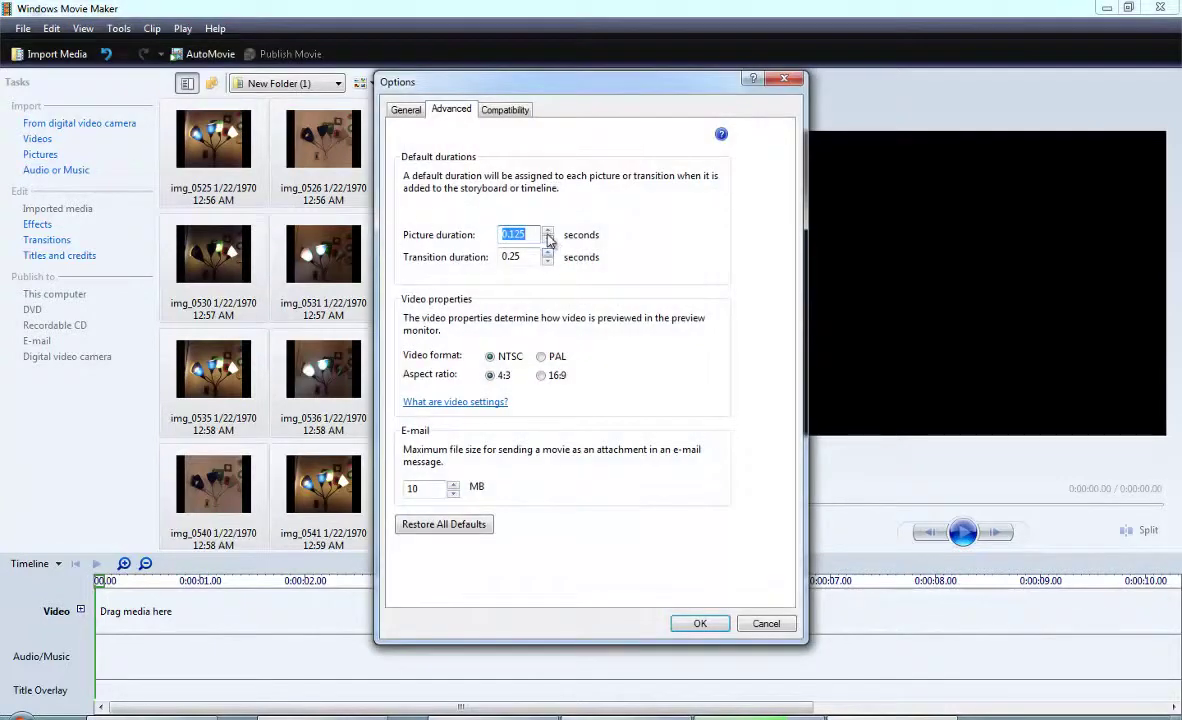
{"action": "left_click", "coordinate": [547, 231]}
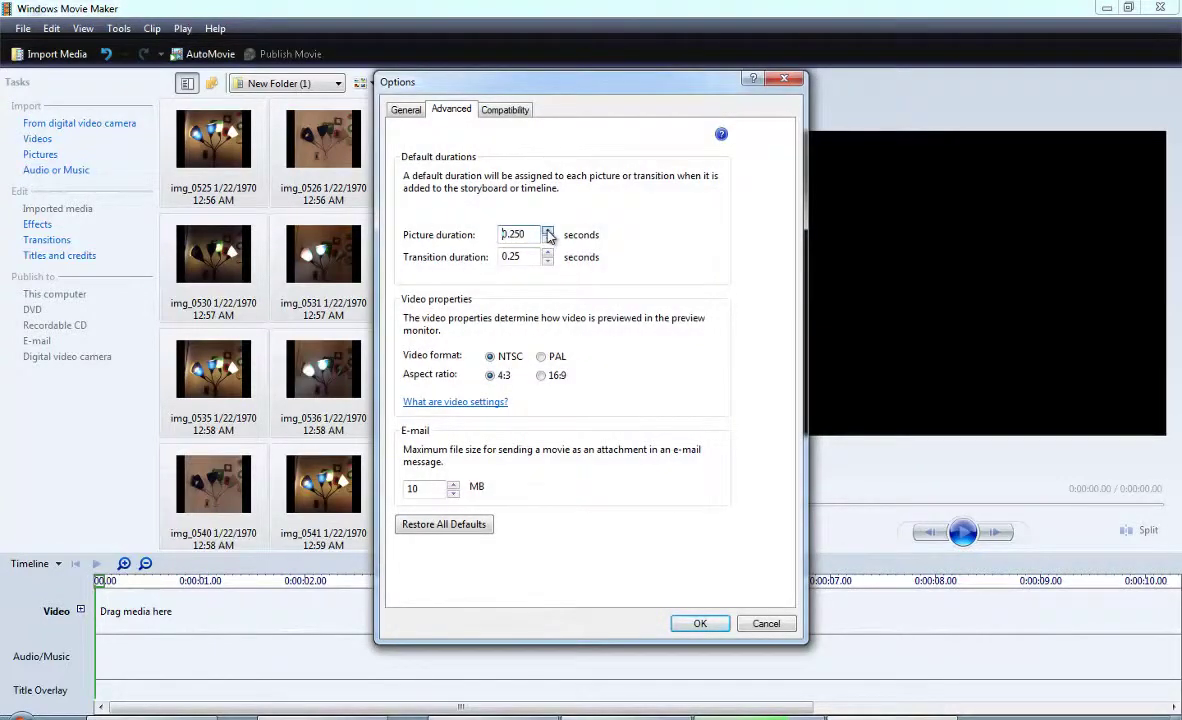
{"action": "left_click", "coordinate": [547, 253]}
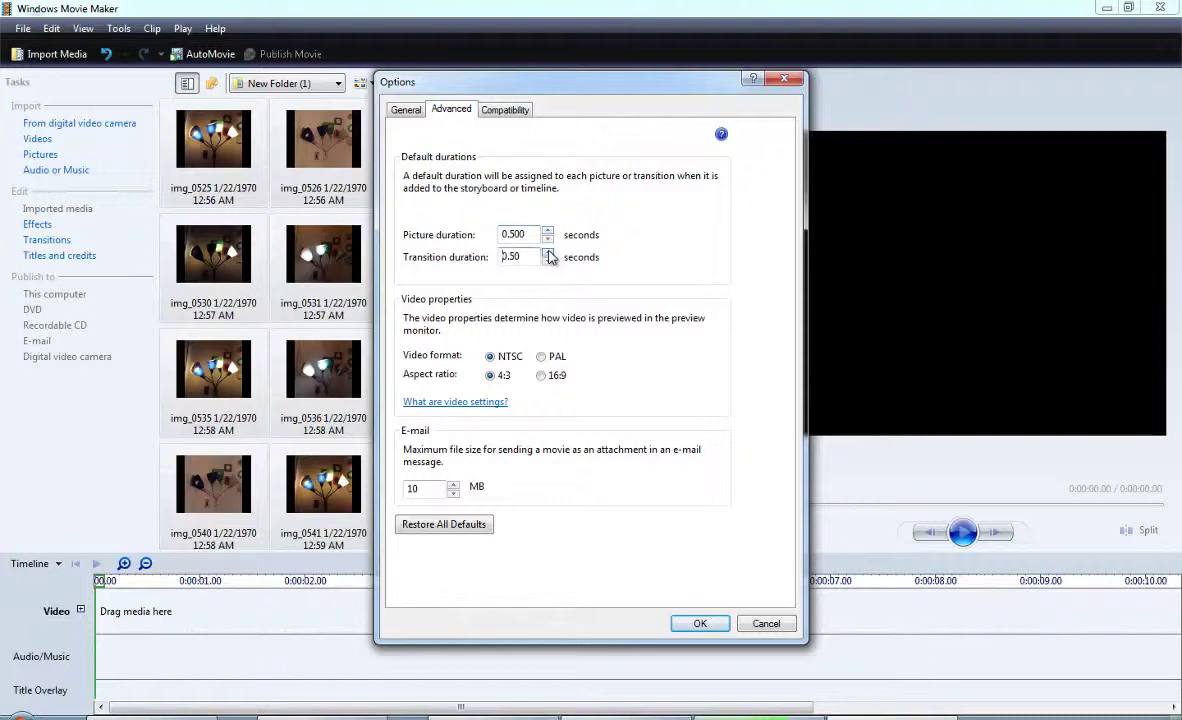
{"action": "left_click", "coordinate": [700, 623]}
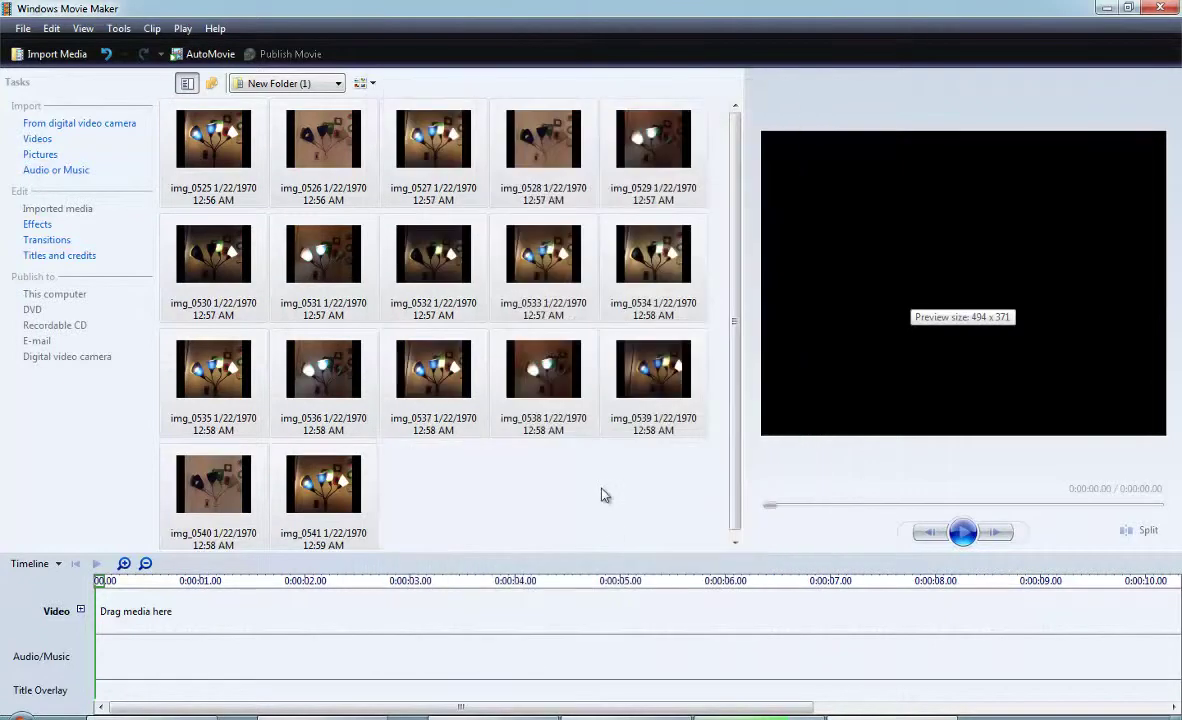
- Place the lamp photos on the Video track as 0.5-second clips and preview the 8.5-second movie
{"action": "left_click_drag", "start_coordinate": [486, 432], "coordinate": [162, 610]}
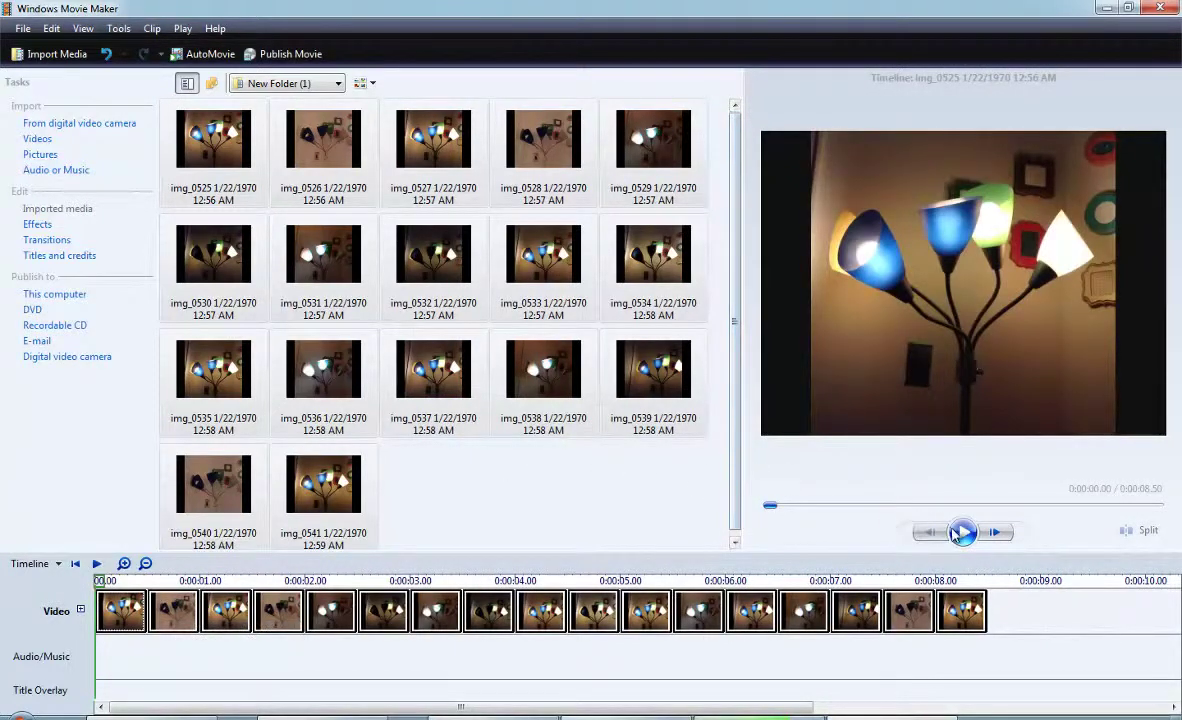
{"action": "left_click", "coordinate": [962, 532]}
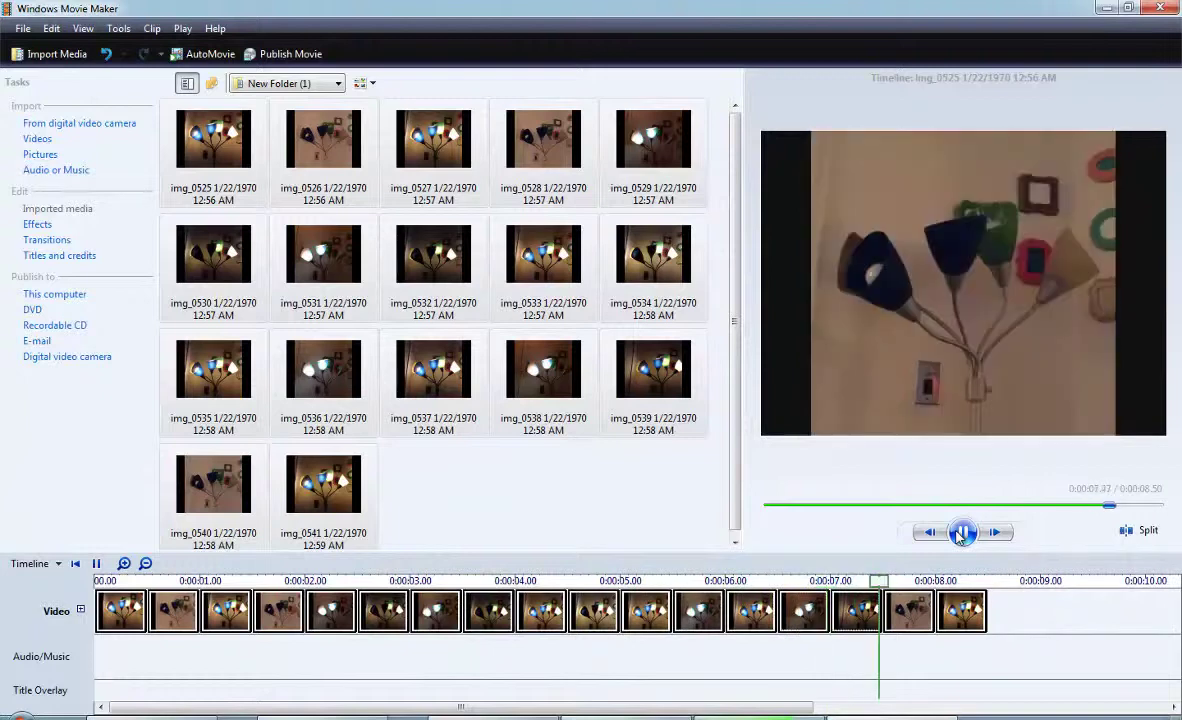
{"action": "left_click", "coordinate": [962, 533]}
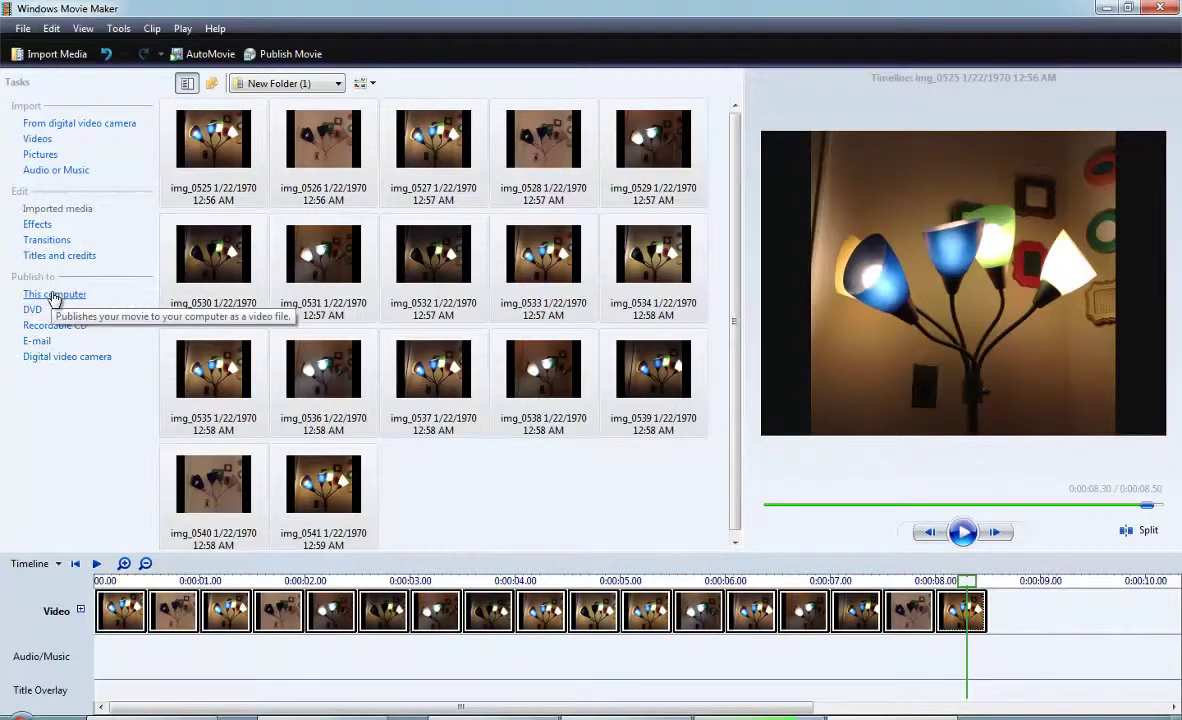
- Publish the movie to the Desktop as lights1 at best quality
{"action": "left_click", "coordinate": [54, 295]}
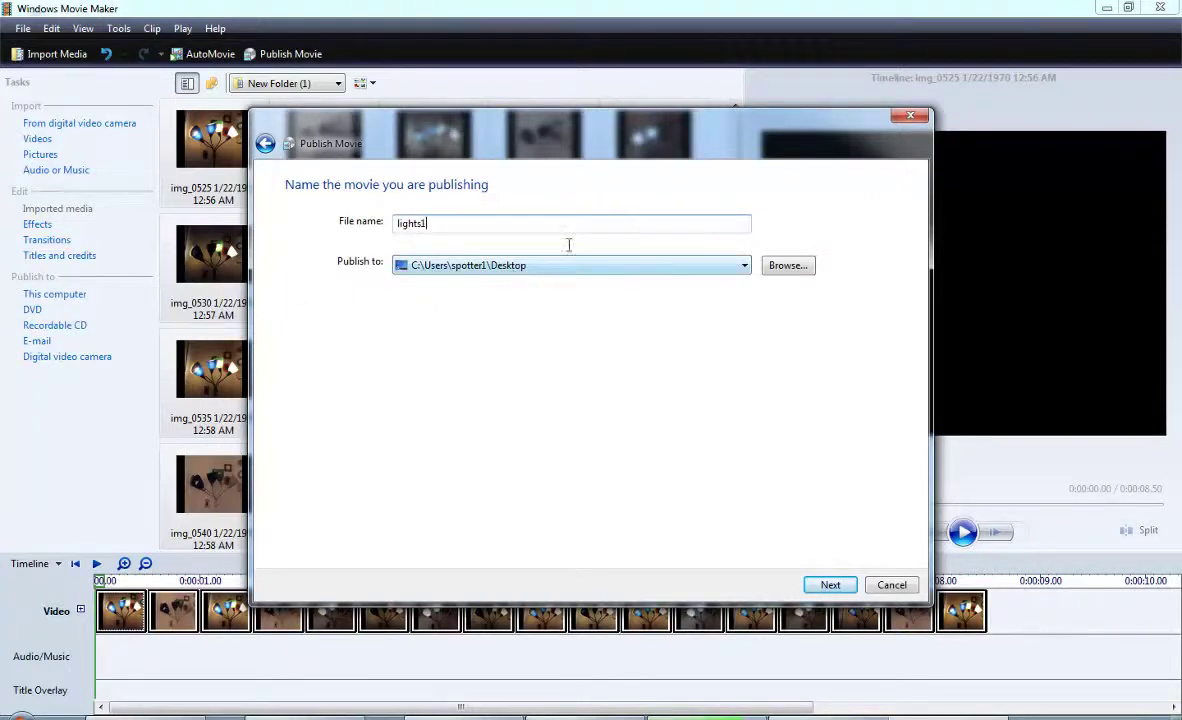
{"action": "left_click", "coordinate": [829, 586]}
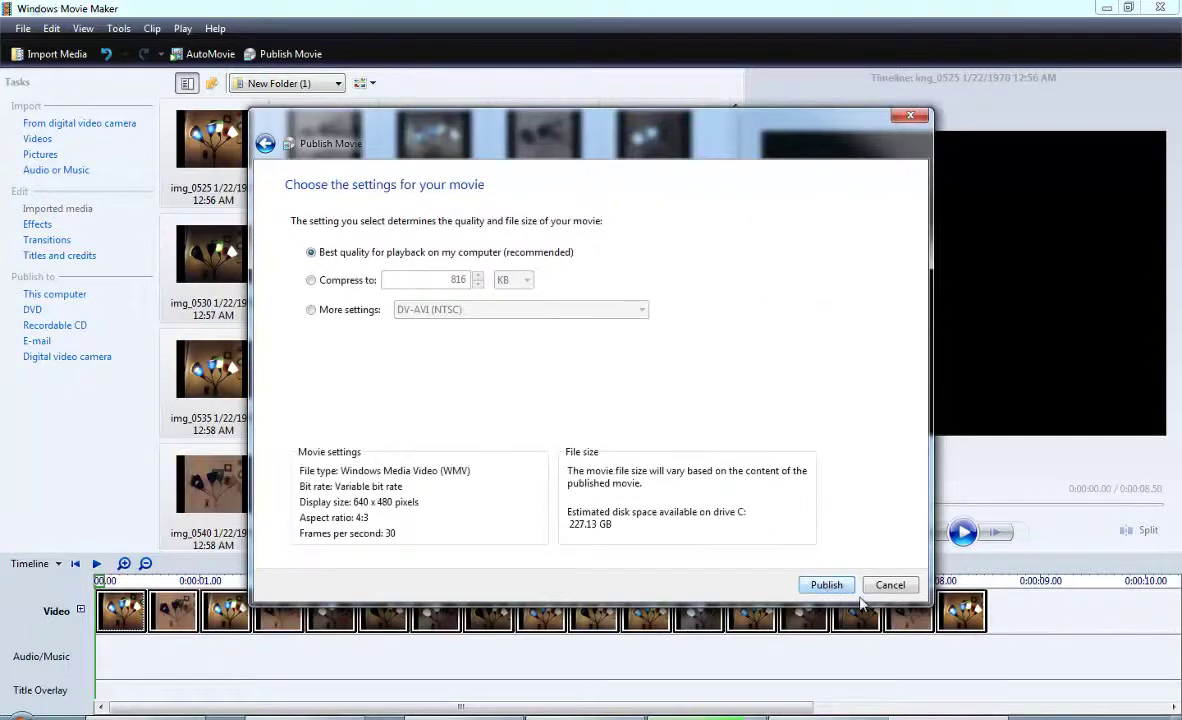
{"action": "left_click", "coordinate": [838, 591]}
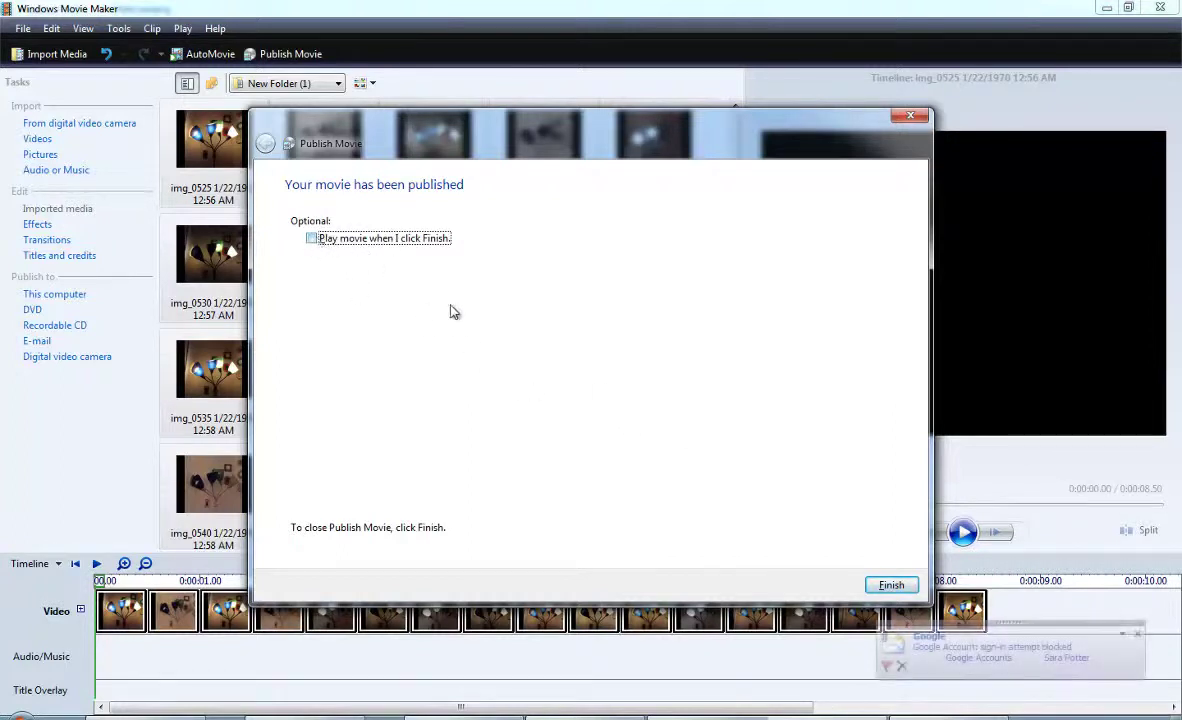
{"action": "left_click", "coordinate": [1138, 636]}
- Finish the Publish Movie wizard and check the new lights1 file on the desktop
{"action": "left_click", "coordinate": [898, 588]}
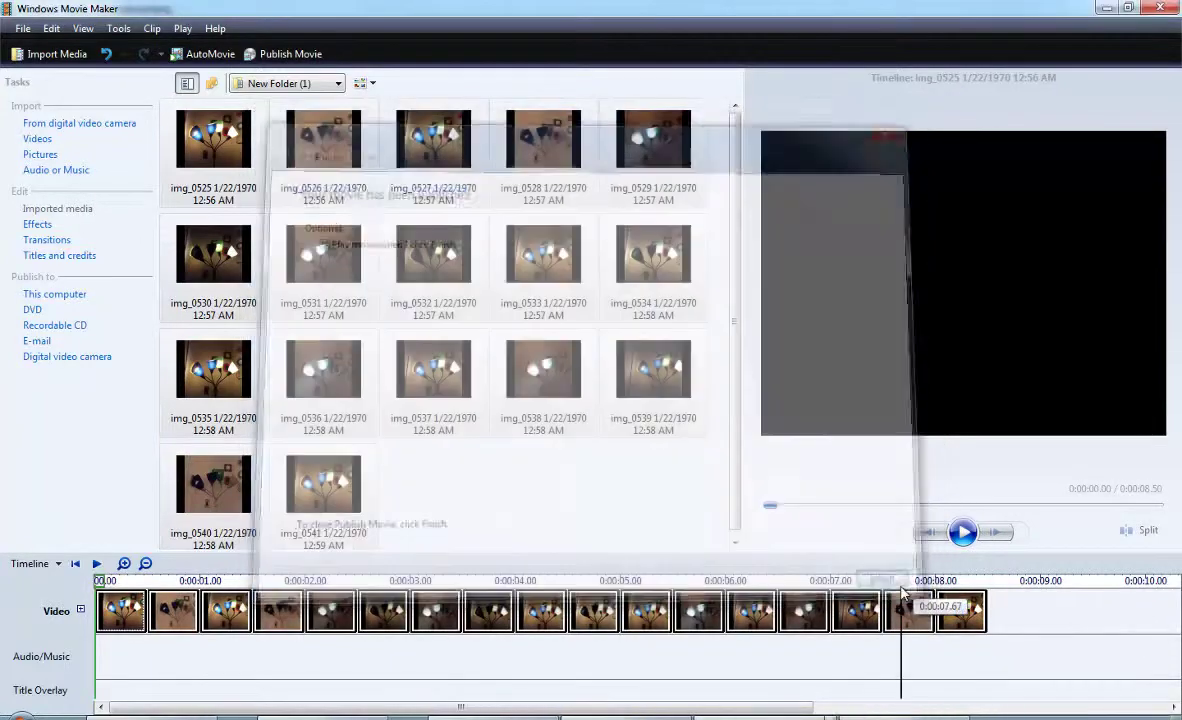
{"action": "left_click", "coordinate": [1104, 8]}
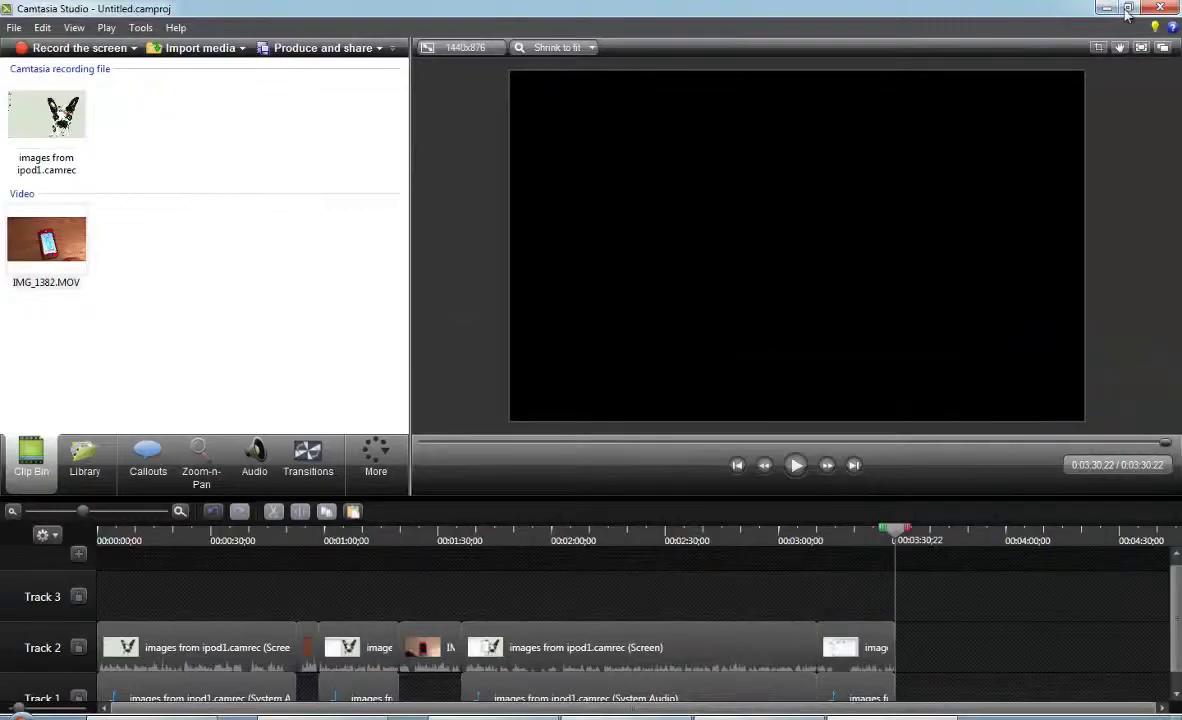
{"action": "left_click", "coordinate": [1107, 9]}
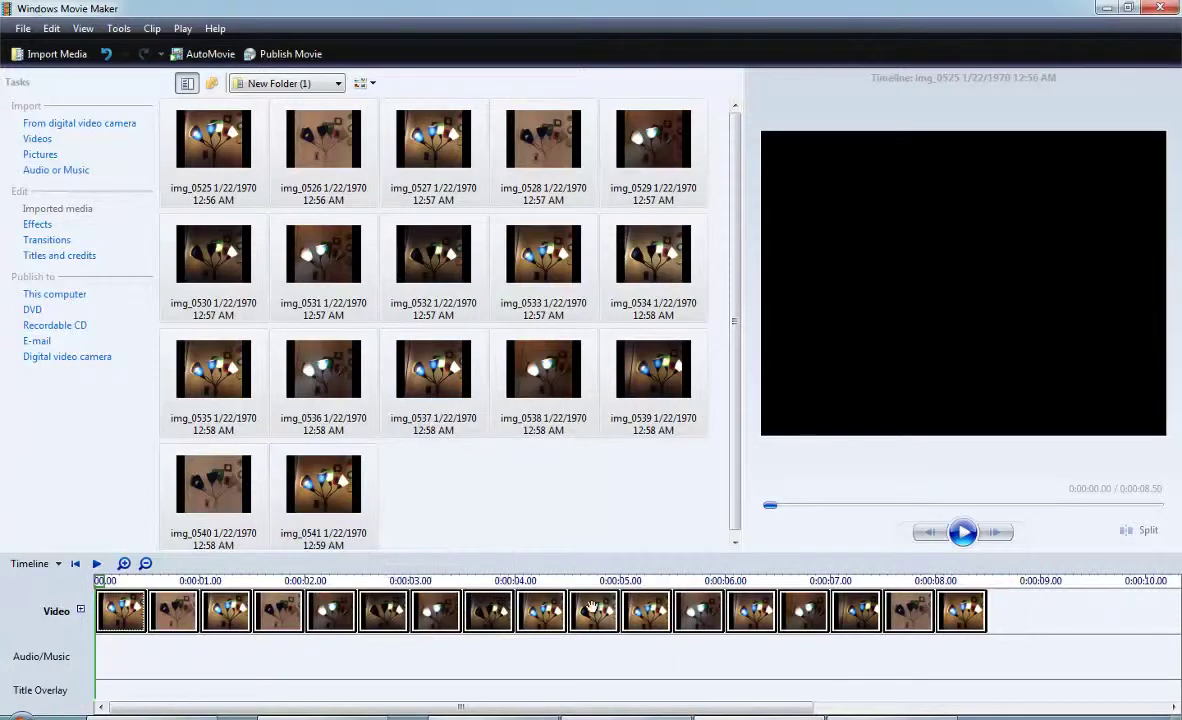
- Delete the seventeen photo clips and put the imported lights1 movie on the Video track, then preview it
{"action": "left_click_drag", "start_coordinate": [1010, 613], "coordinate": [95, 628]}
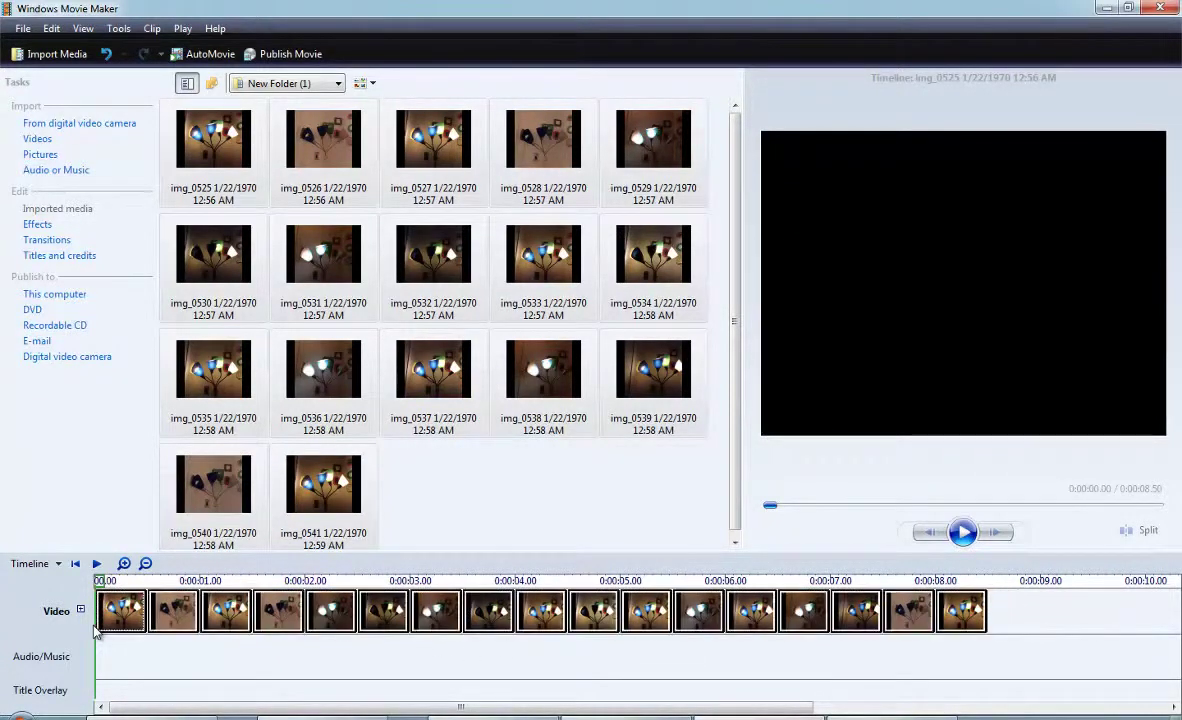
{"action": "key", "text": "Delete"}
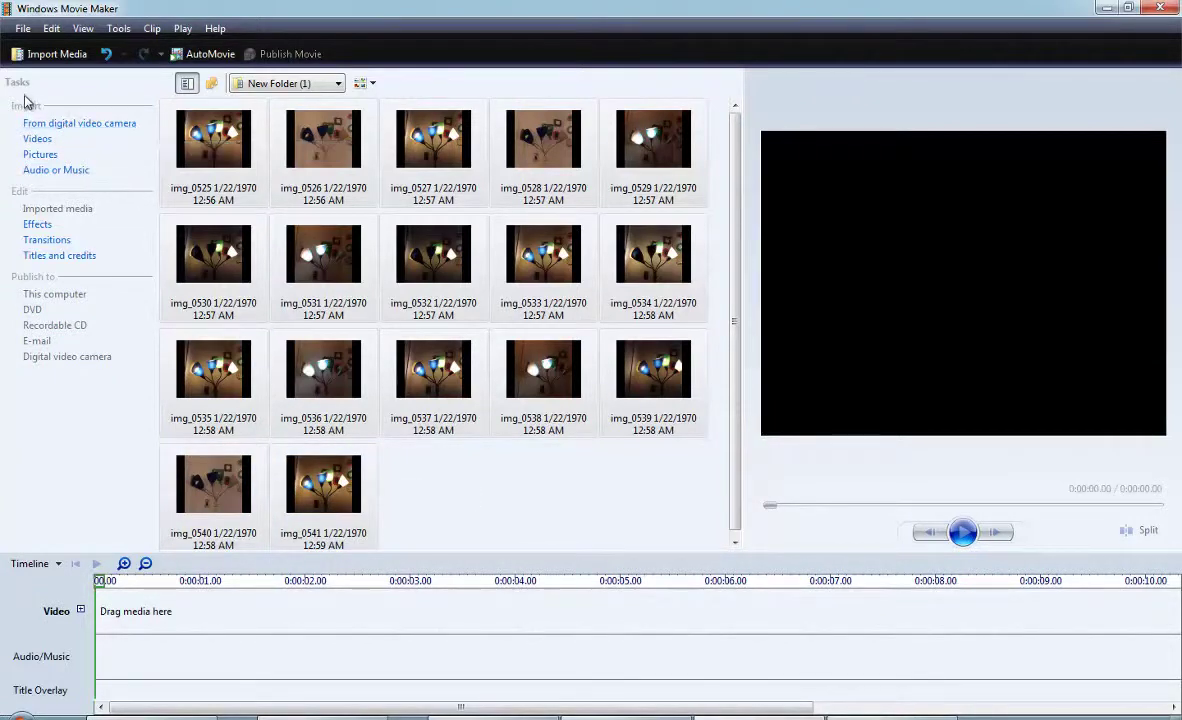
{"action": "left_click", "coordinate": [44, 145]}
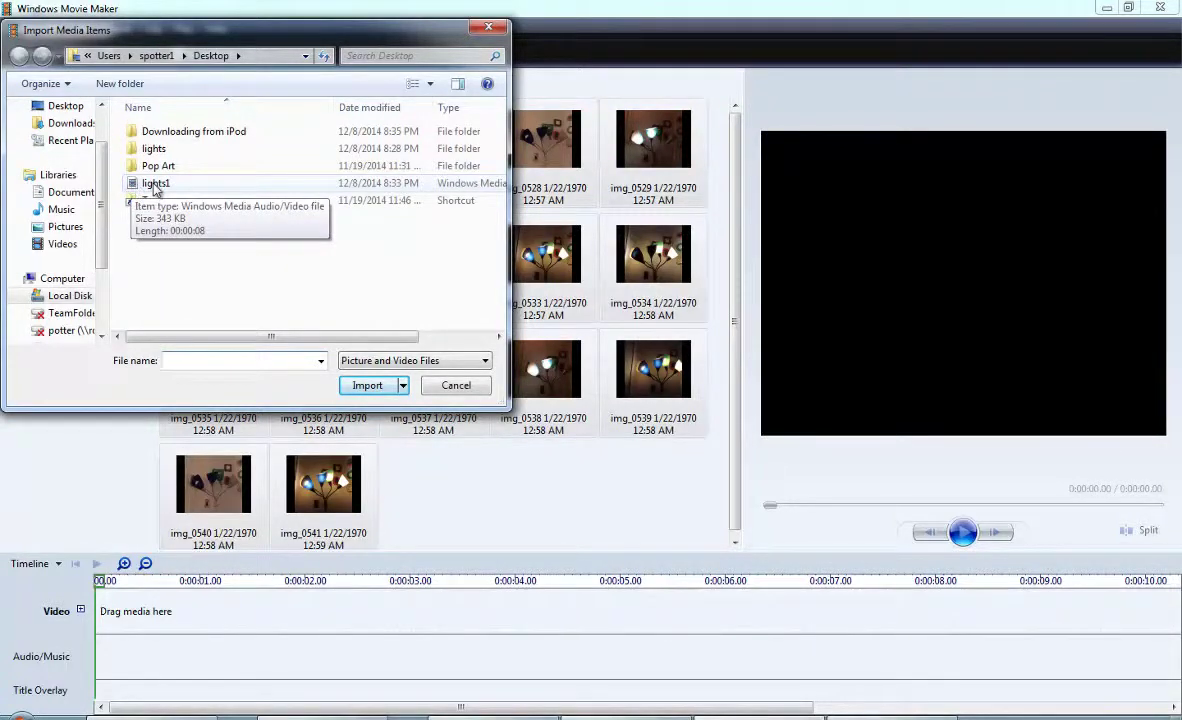
{"action": "double_click", "coordinate": [154, 186]}
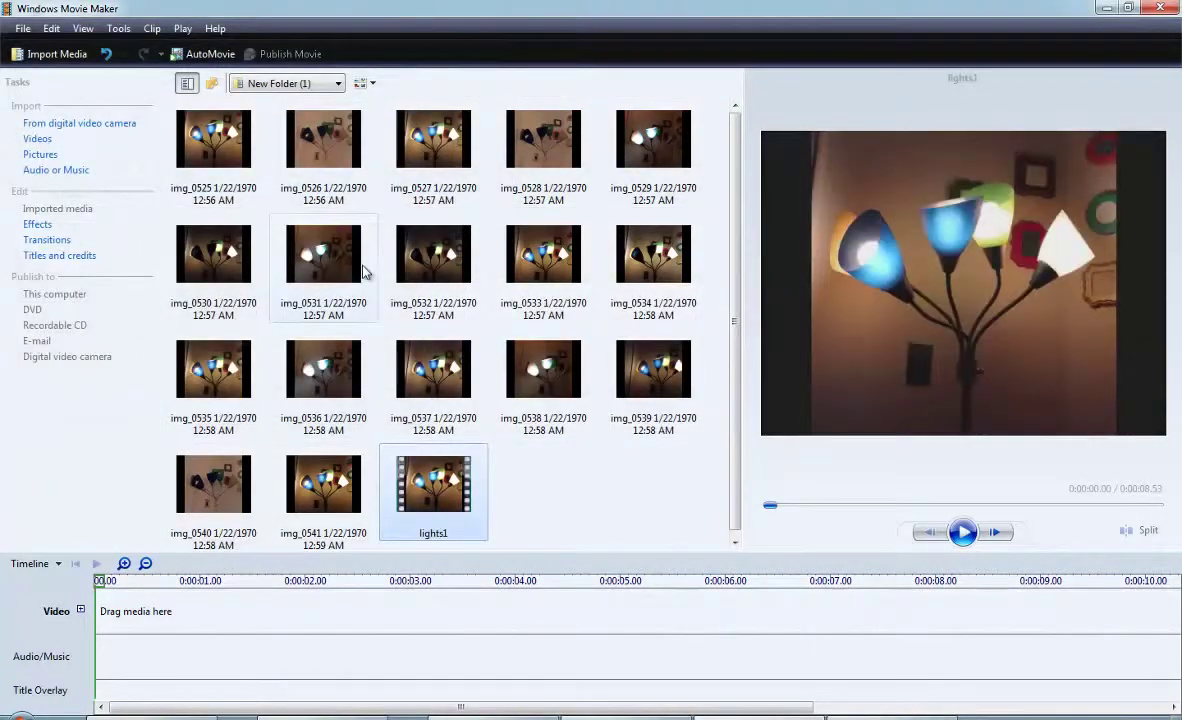
{"action": "left_click_drag", "start_coordinate": [412, 452], "coordinate": [126, 622]}
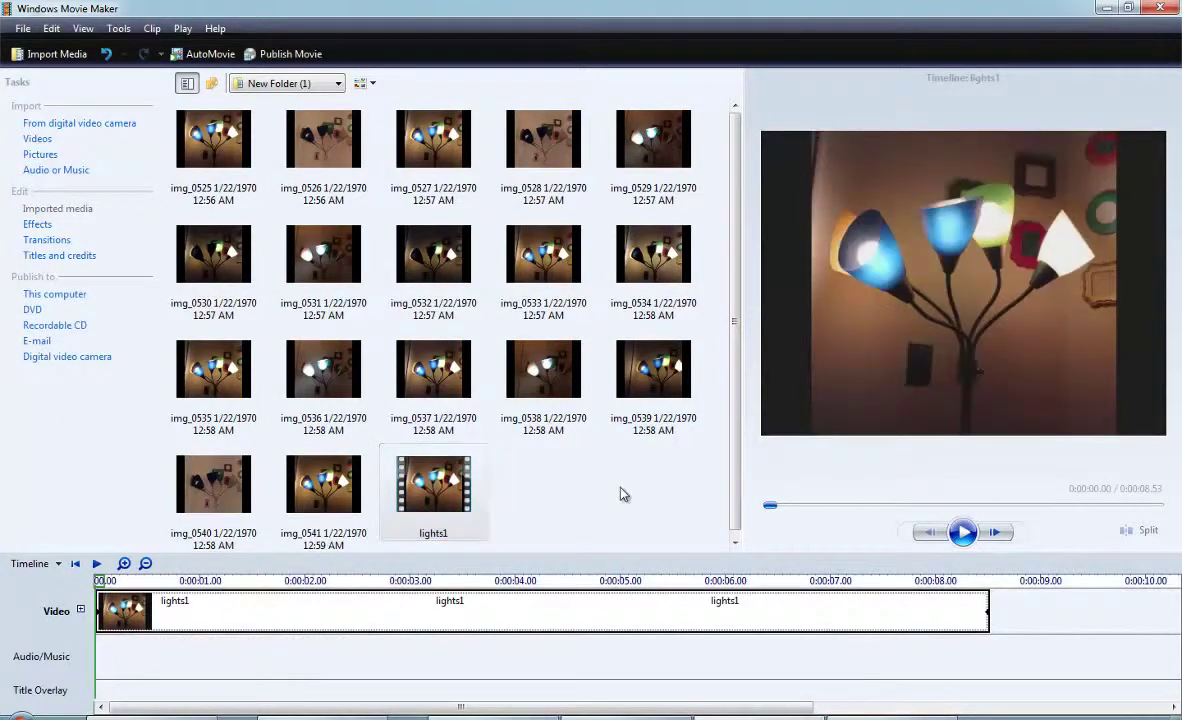
{"action": "left_click", "coordinate": [960, 533]}
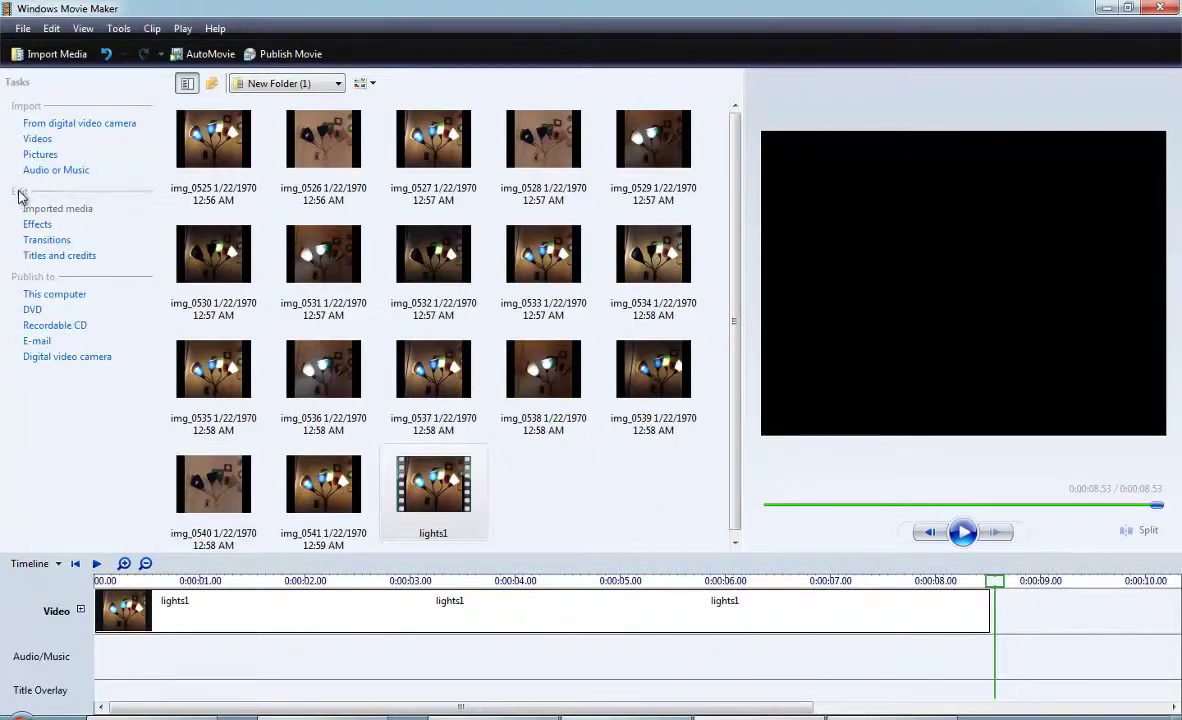
- Apply the Speed Up, Double effect to the lights1 clip and preview it
{"action": "left_click", "coordinate": [45, 228]}
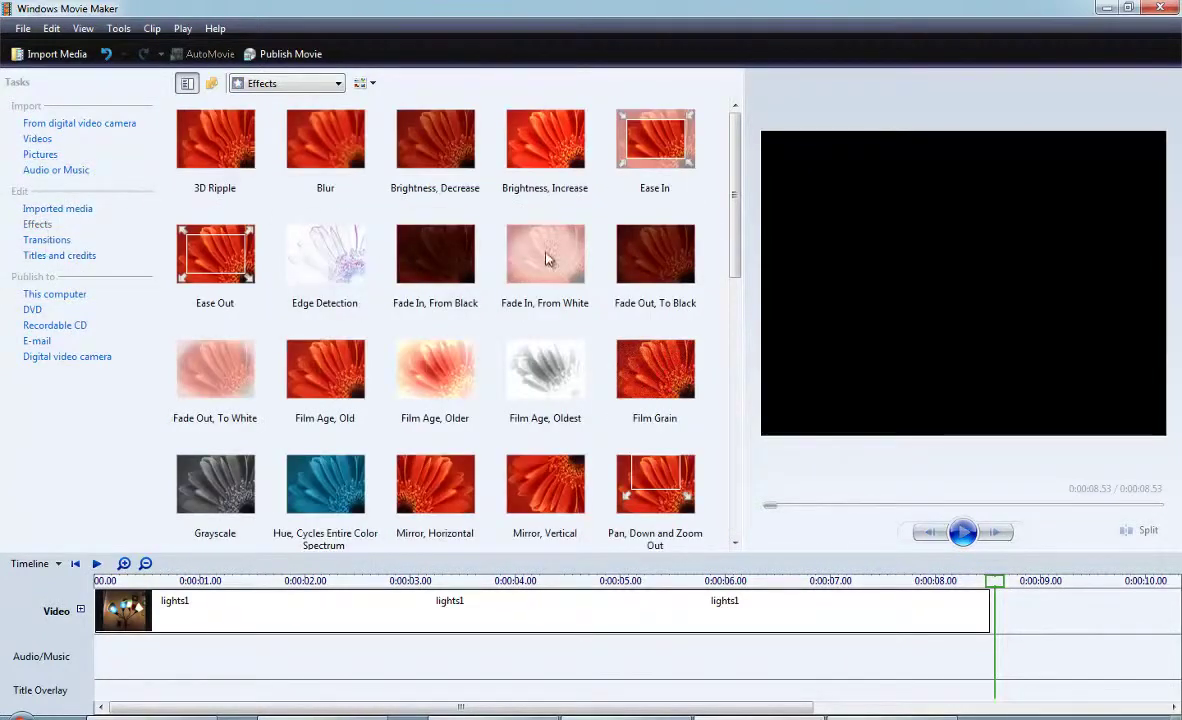
{"action": "left_click_drag", "start_coordinate": [739, 198], "coordinate": [752, 367]}
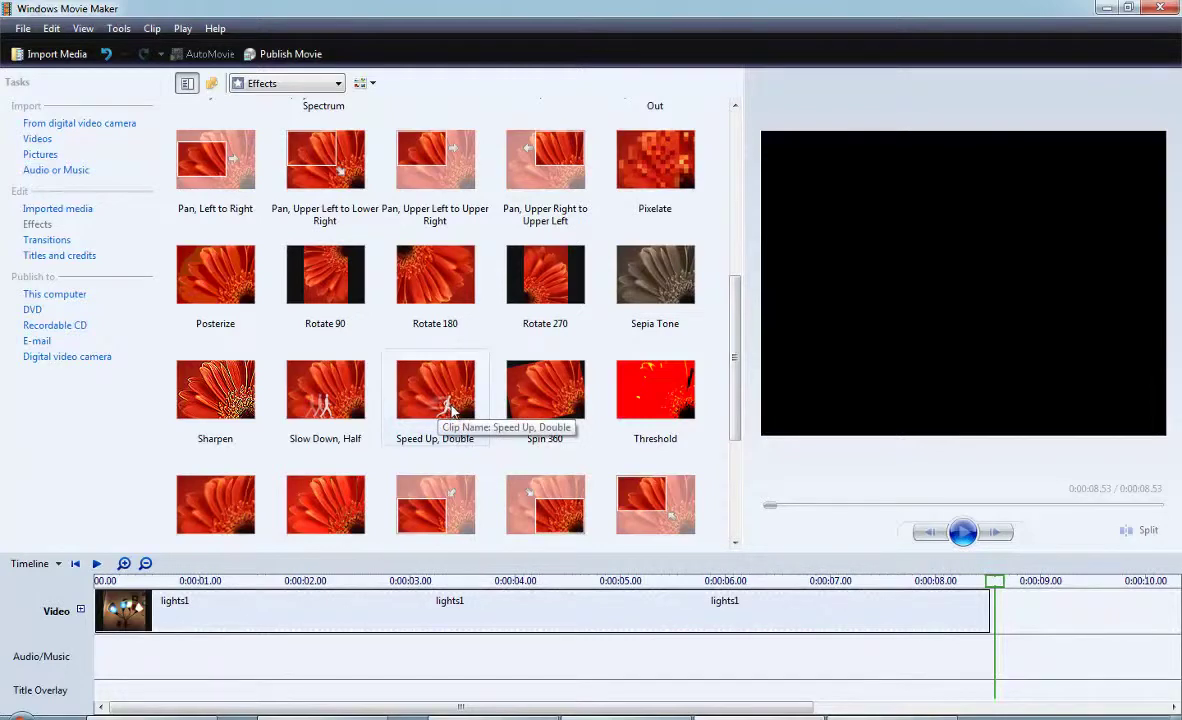
{"action": "left_click_drag", "start_coordinate": [449, 410], "coordinate": [359, 628]}
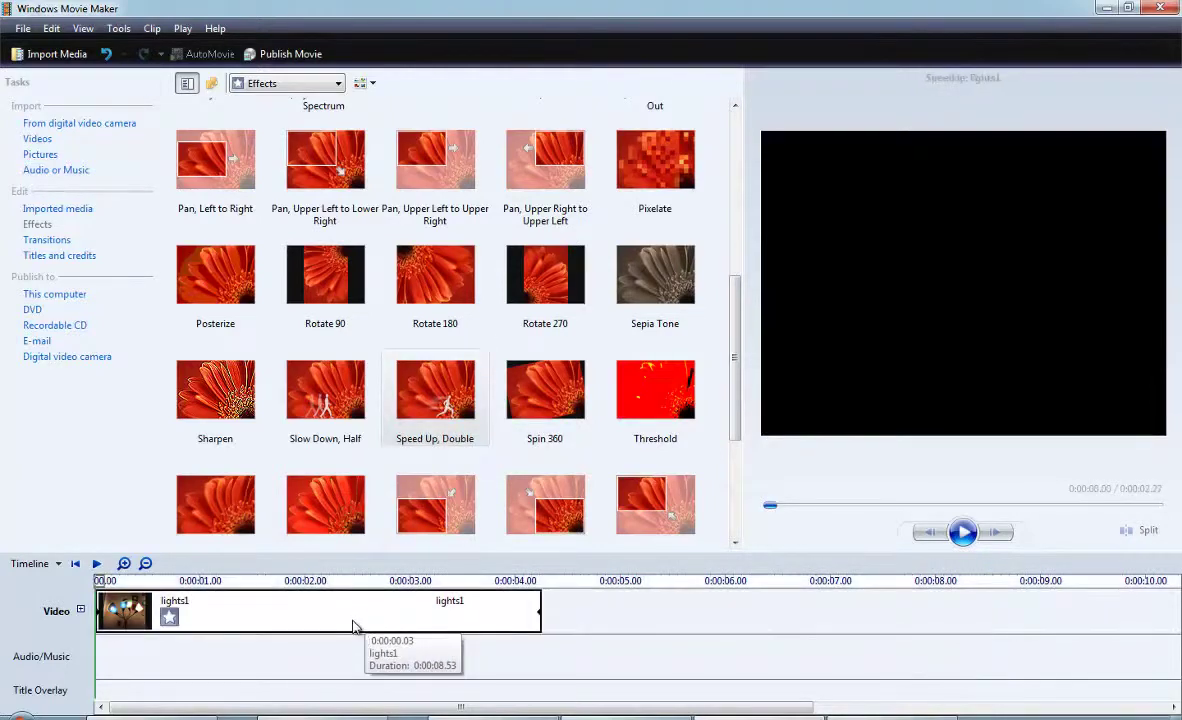
{"action": "left_click", "coordinate": [963, 533]}
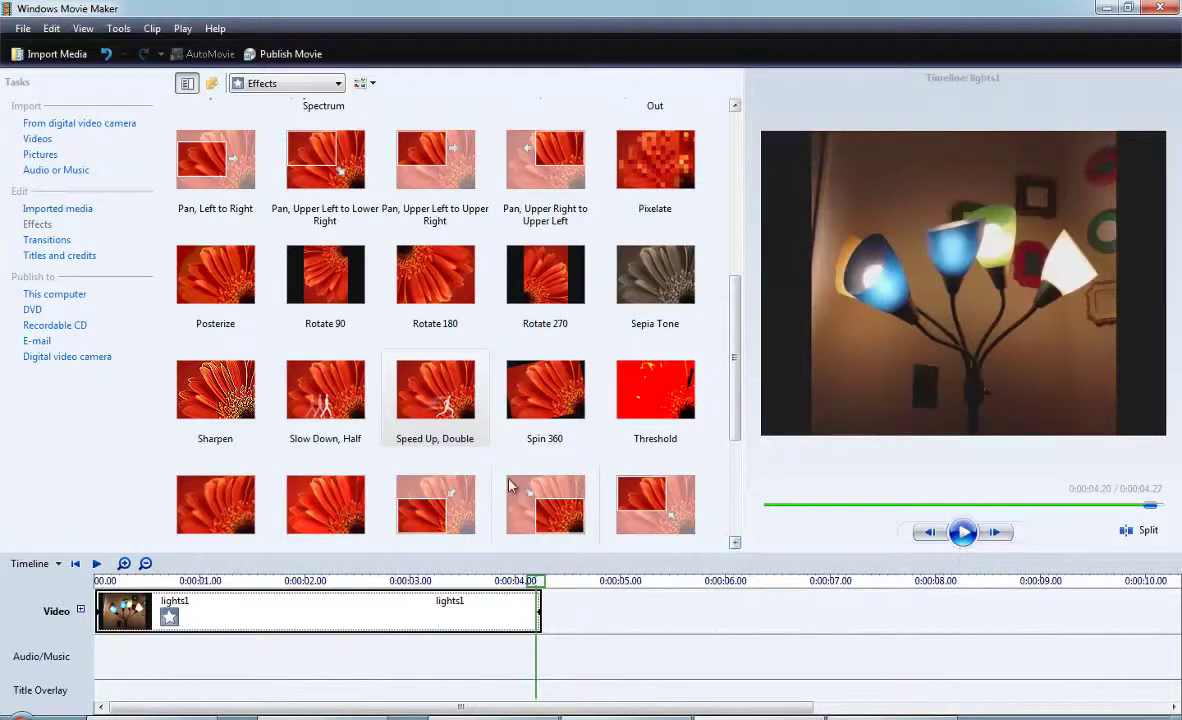
- Apply Speed Up, Double a second time, shortening the clip to 2.13 seconds, and preview it
{"action": "left_click", "coordinate": [444, 442]}
{"action": "left_click_drag", "start_coordinate": [444, 410], "coordinate": [292, 605]}
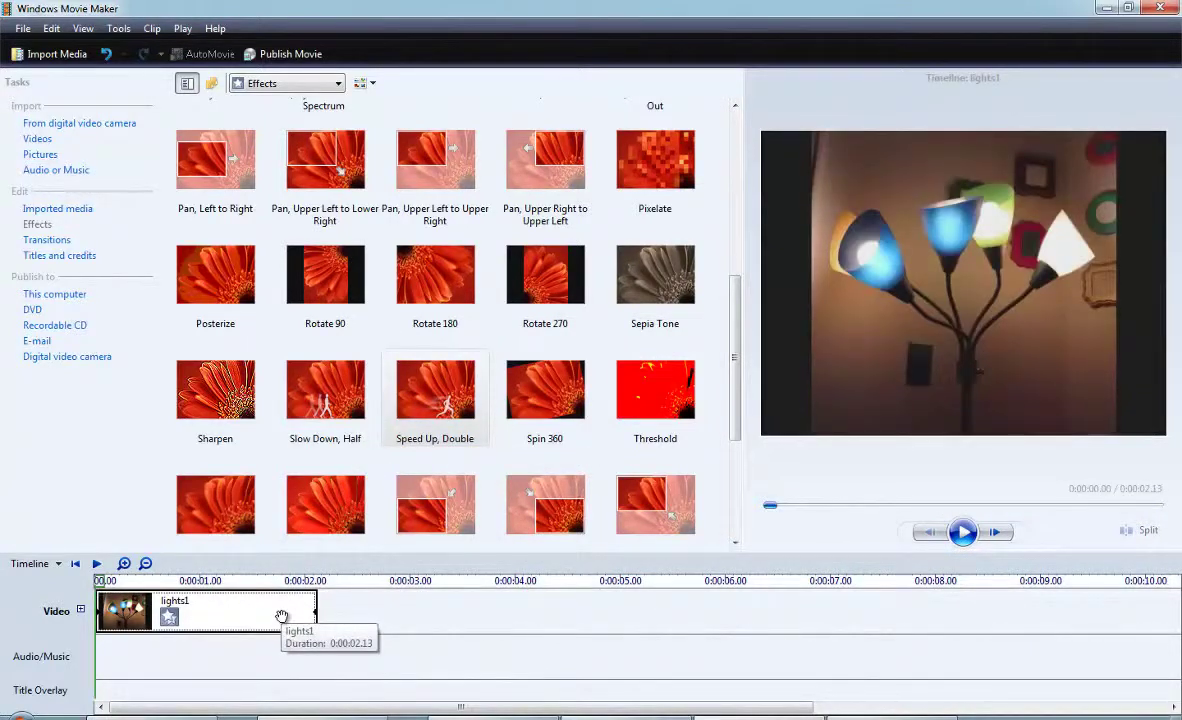
{"action": "left_click", "coordinate": [963, 532]}
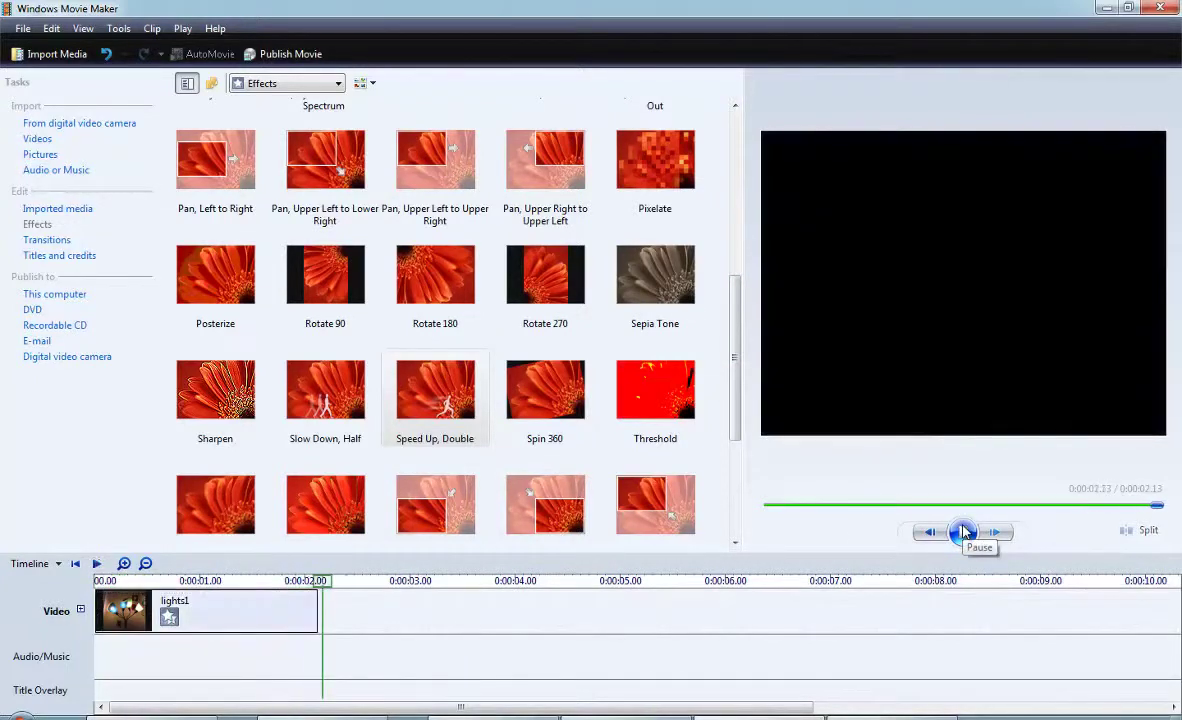
{"action": "left_click", "coordinate": [963, 532]}
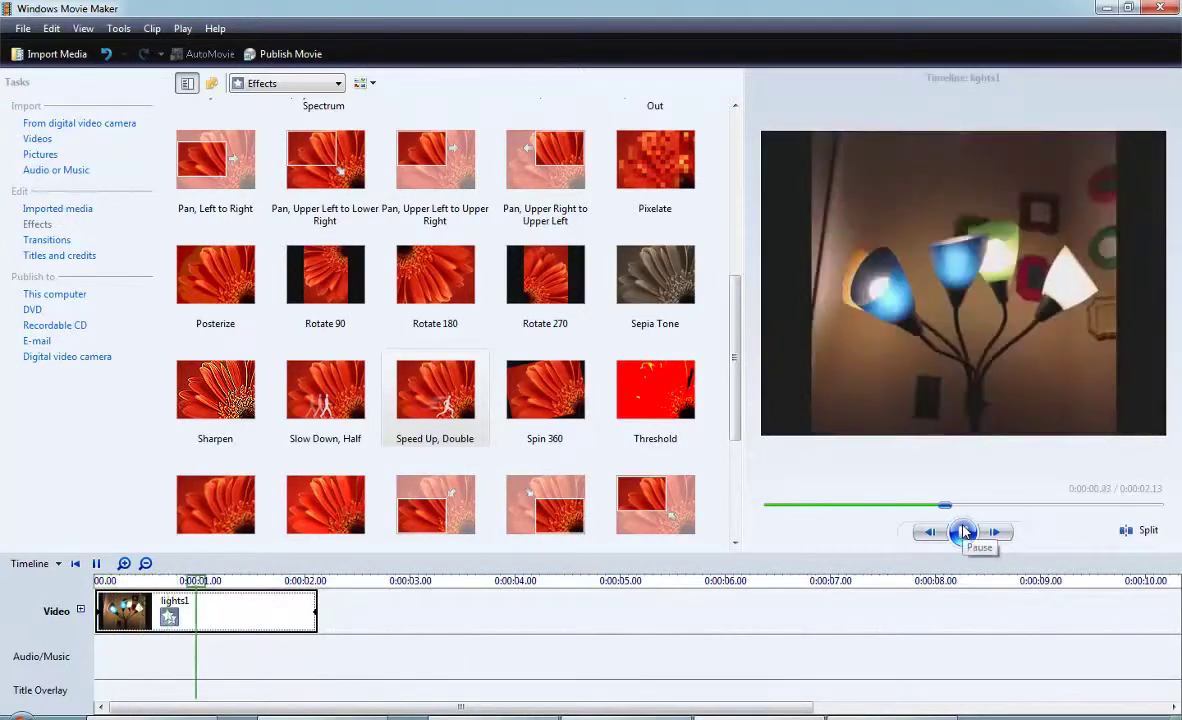
{"action": "left_click", "coordinate": [963, 532]}
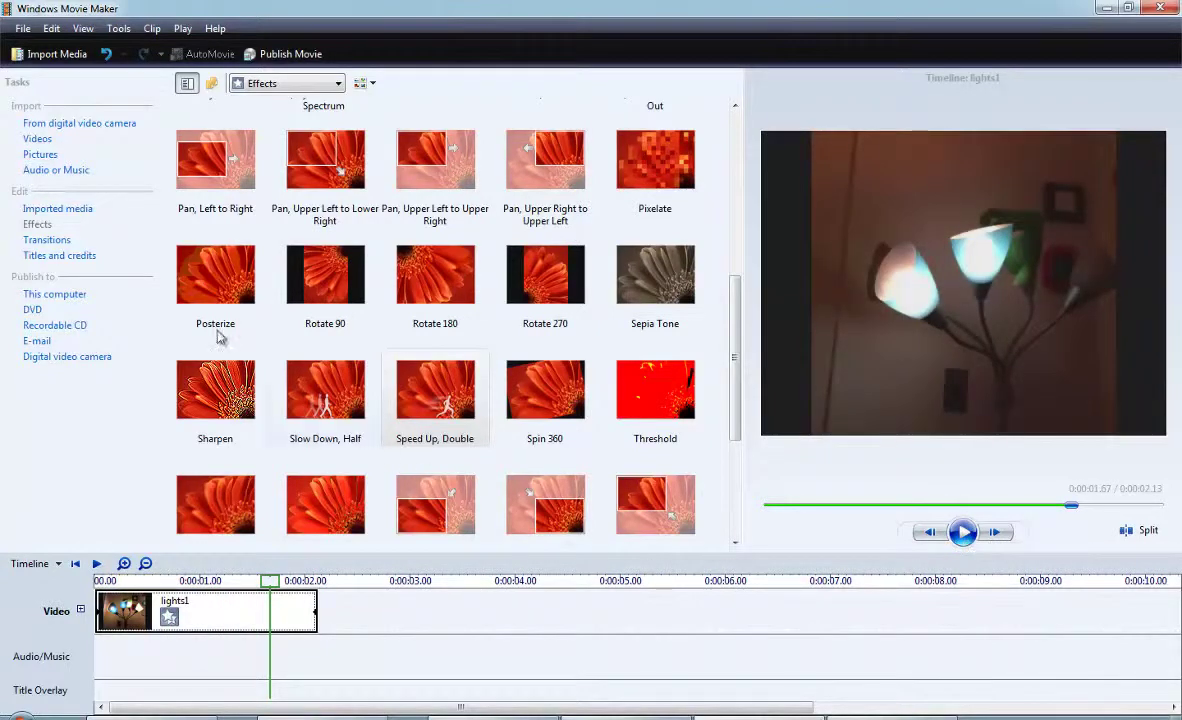
- Add a title reading 'Lights' on a black background at the start of the movie
{"action": "left_click", "coordinate": [60, 256]}
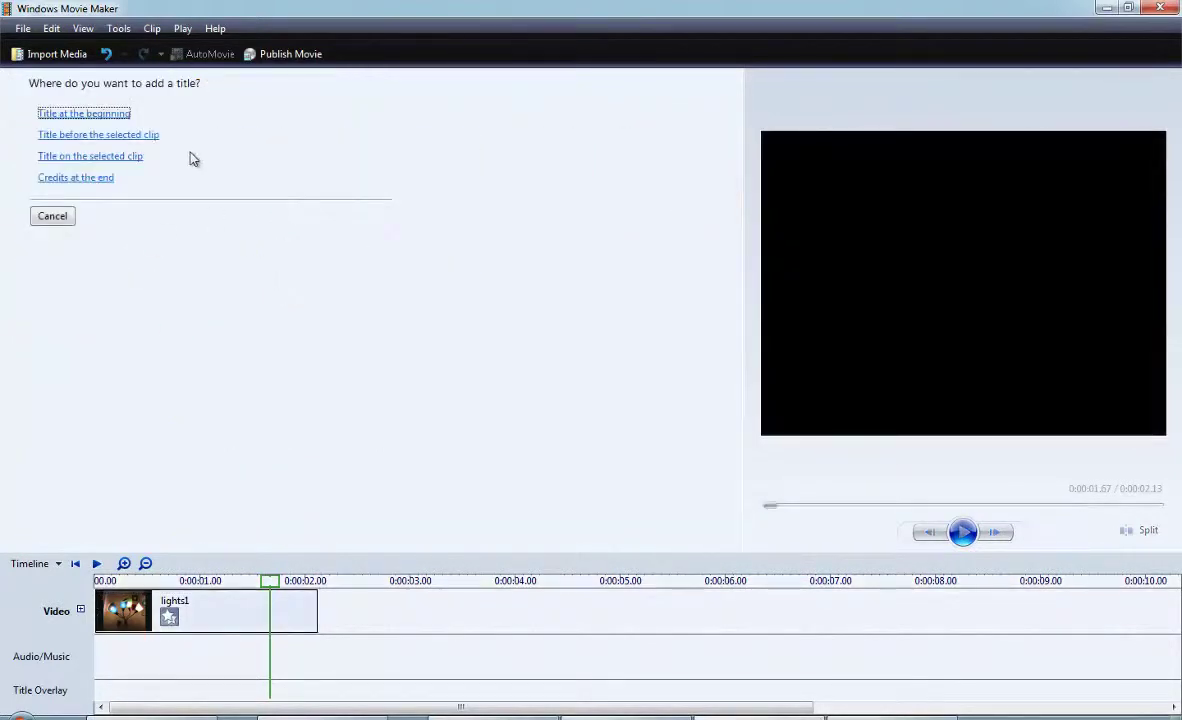
{"action": "left_click", "coordinate": [104, 113]}
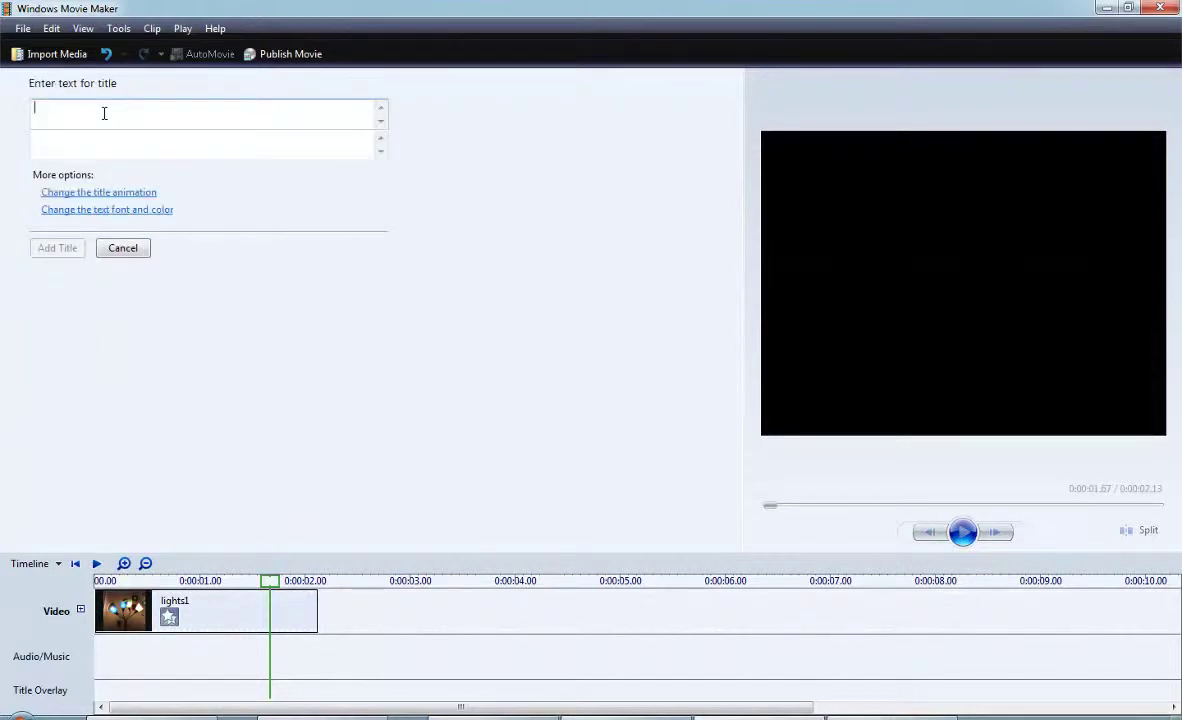
{"action": "type", "text": "Lights"}
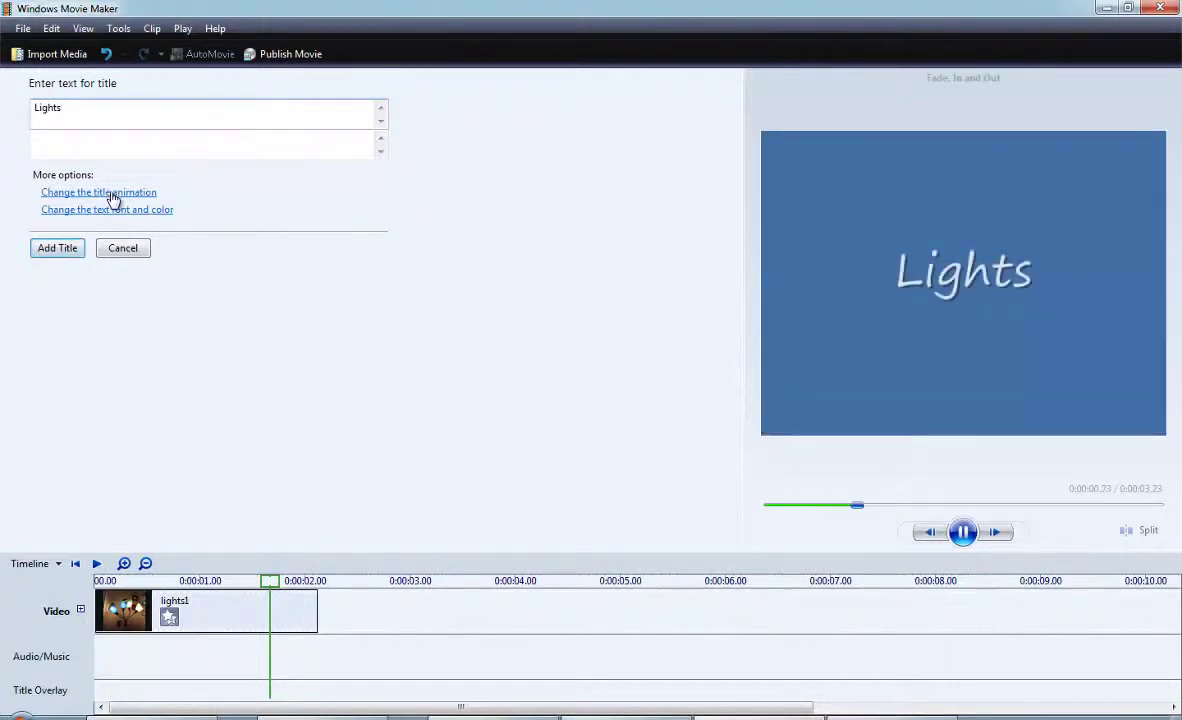
{"action": "left_click", "coordinate": [115, 212]}
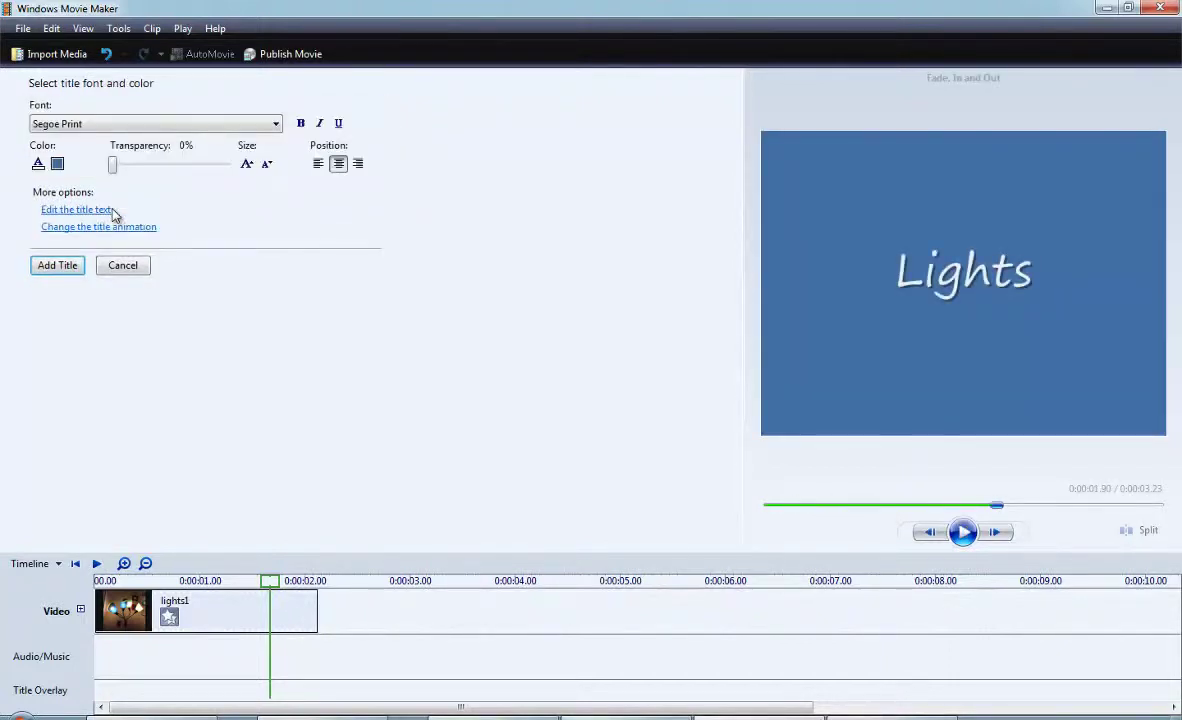
{"action": "left_click", "coordinate": [57, 163]}
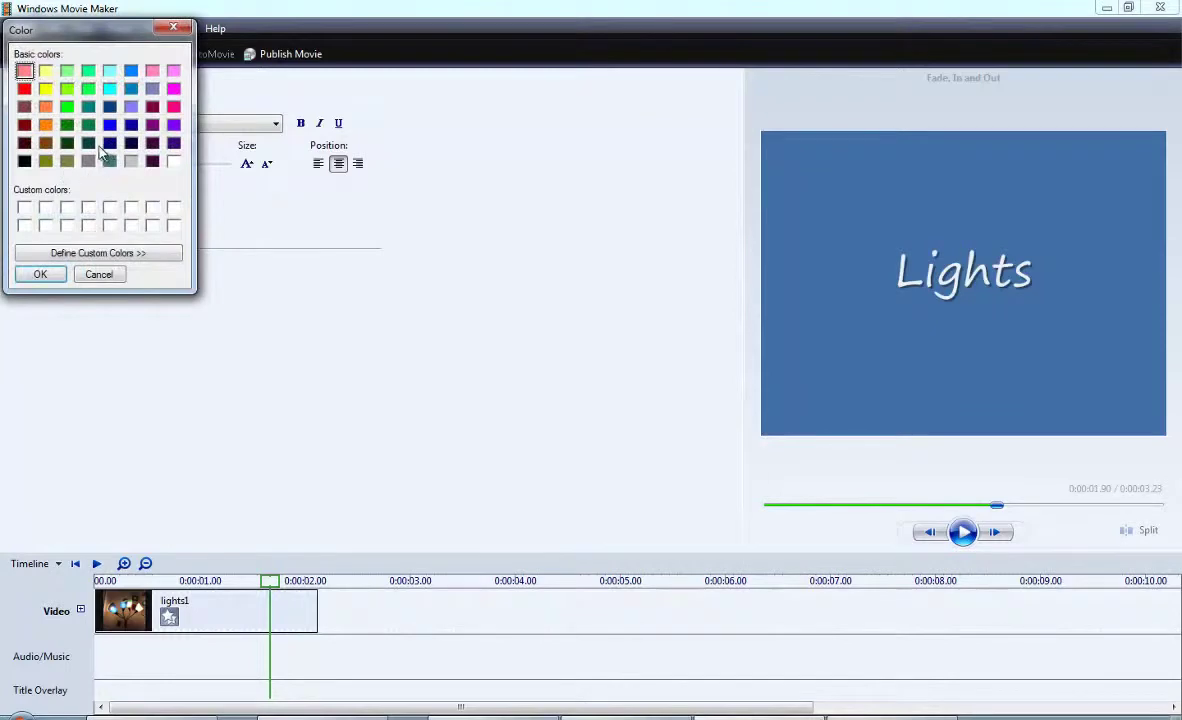
{"action": "left_click", "coordinate": [24, 163]}
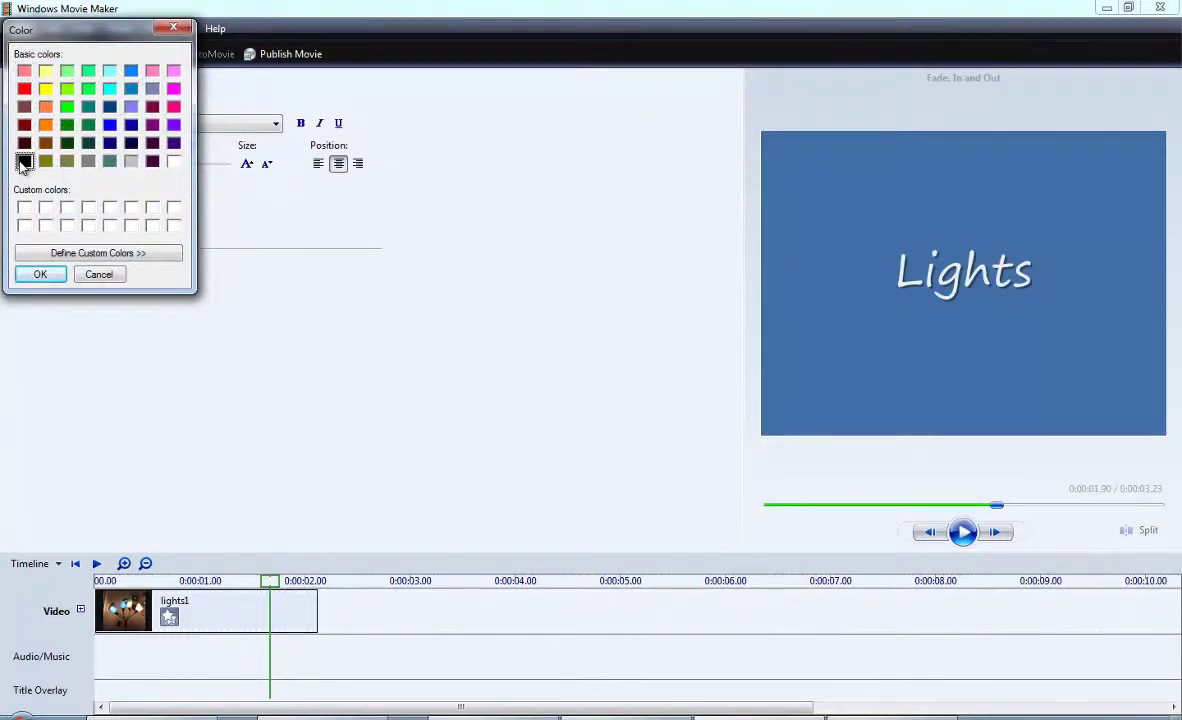
{"action": "left_click", "coordinate": [40, 274]}
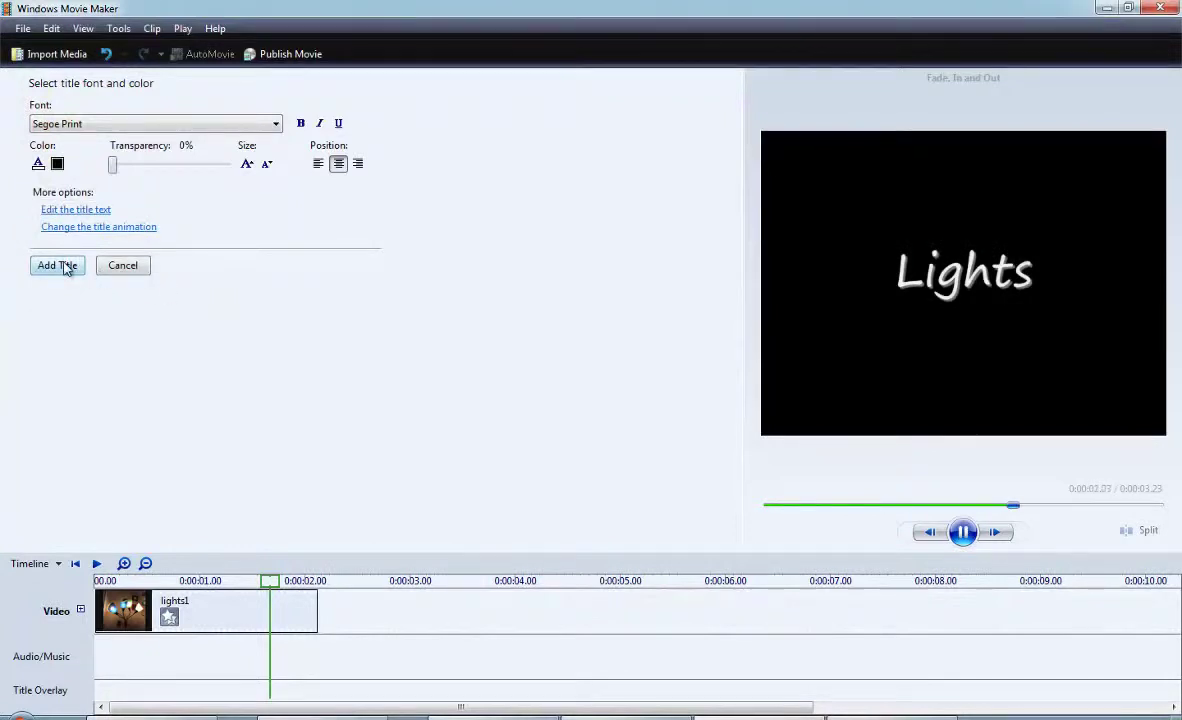
{"action": "left_click", "coordinate": [61, 265]}
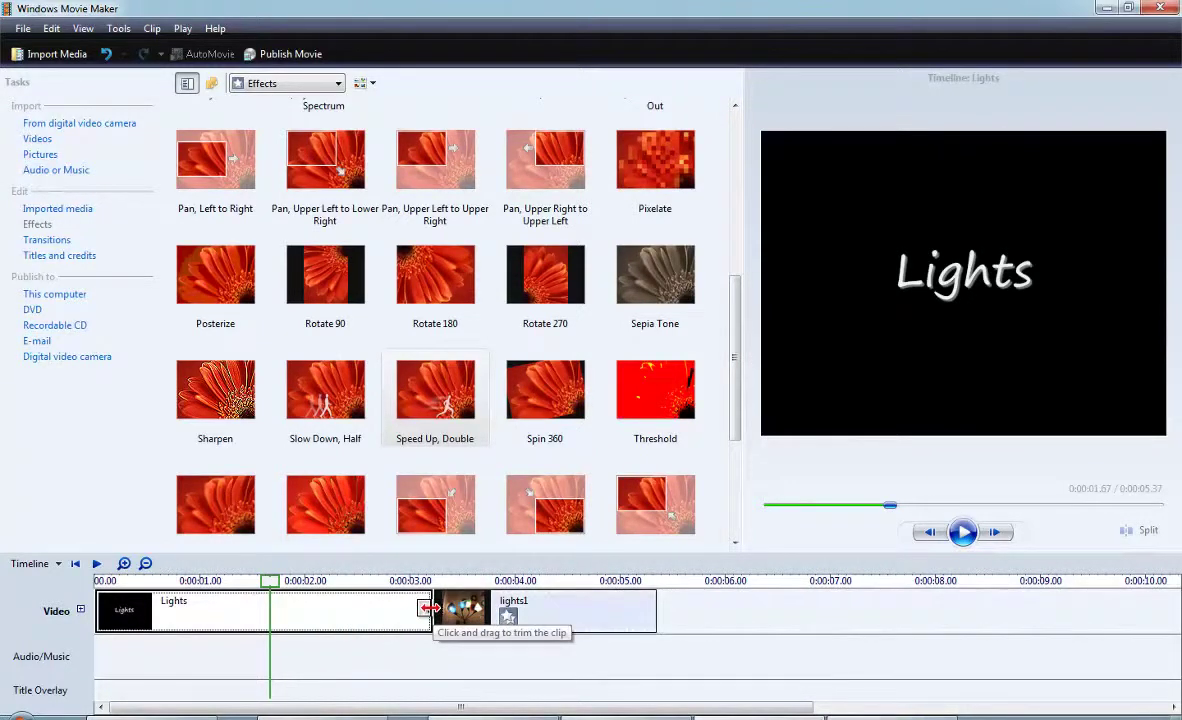
- Trim the Lights title clip to 2.25 seconds, ahead of lights1
{"action": "left_click_drag", "start_coordinate": [427, 607], "coordinate": [231, 617]}
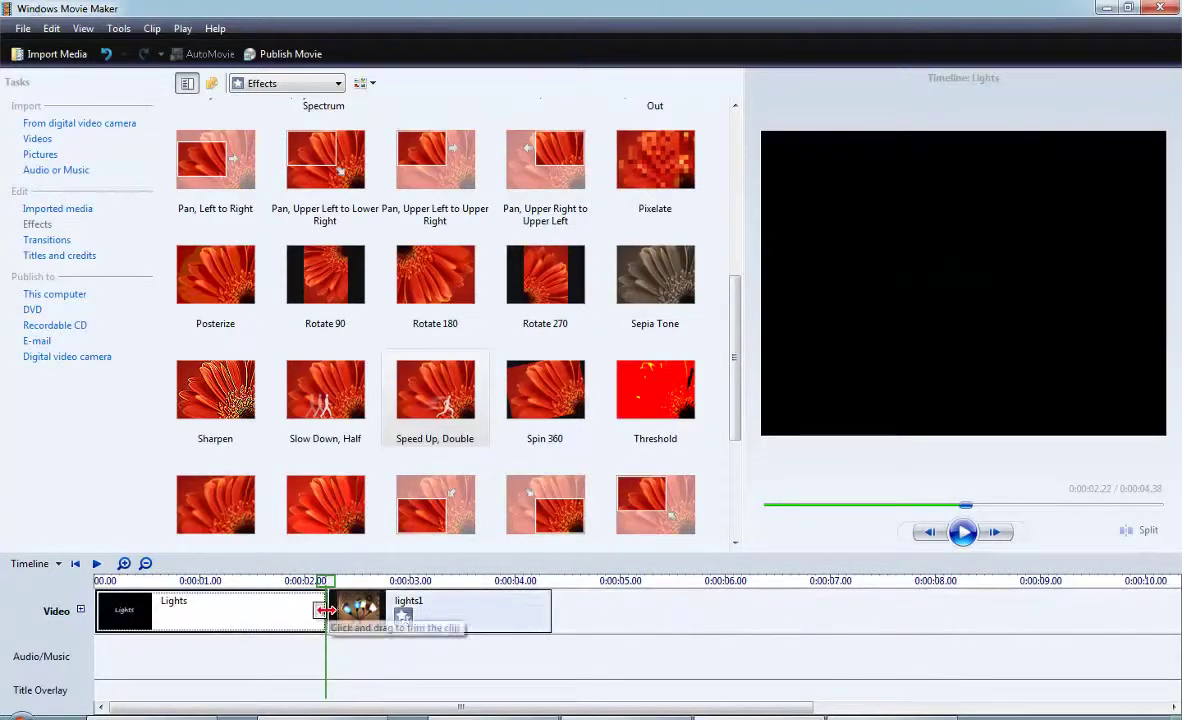
{"action": "left_click", "coordinate": [235, 614]}
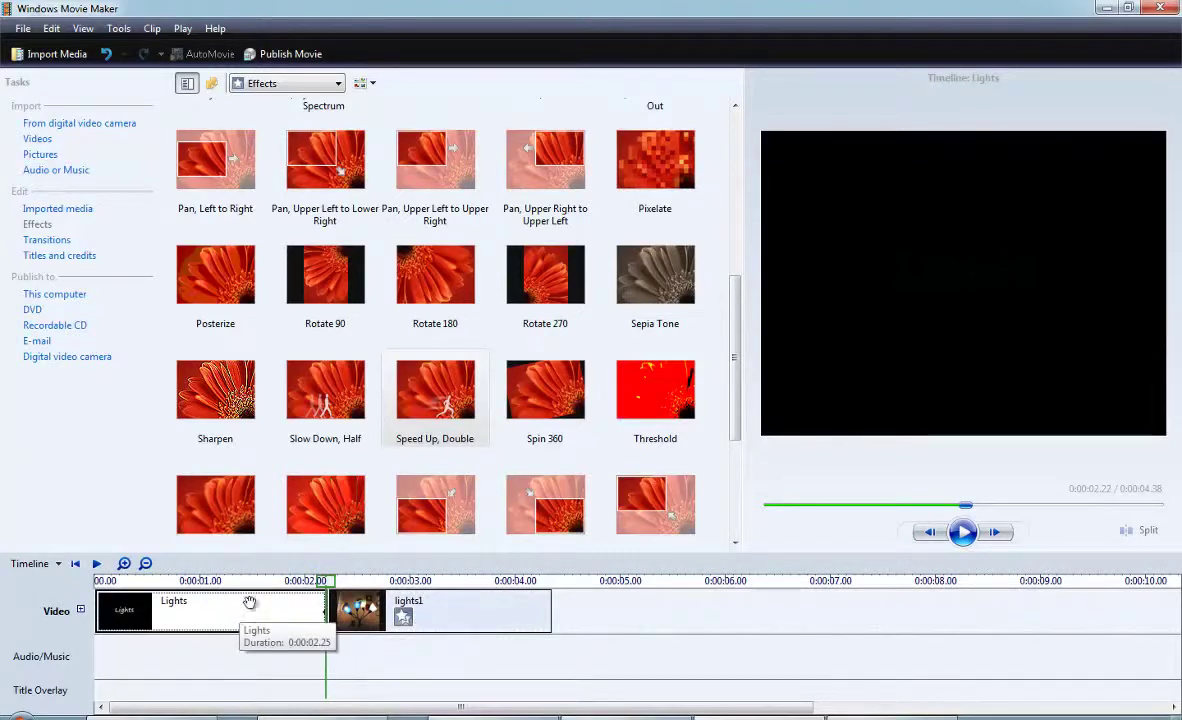
{"action": "left_click", "coordinate": [455, 615]}
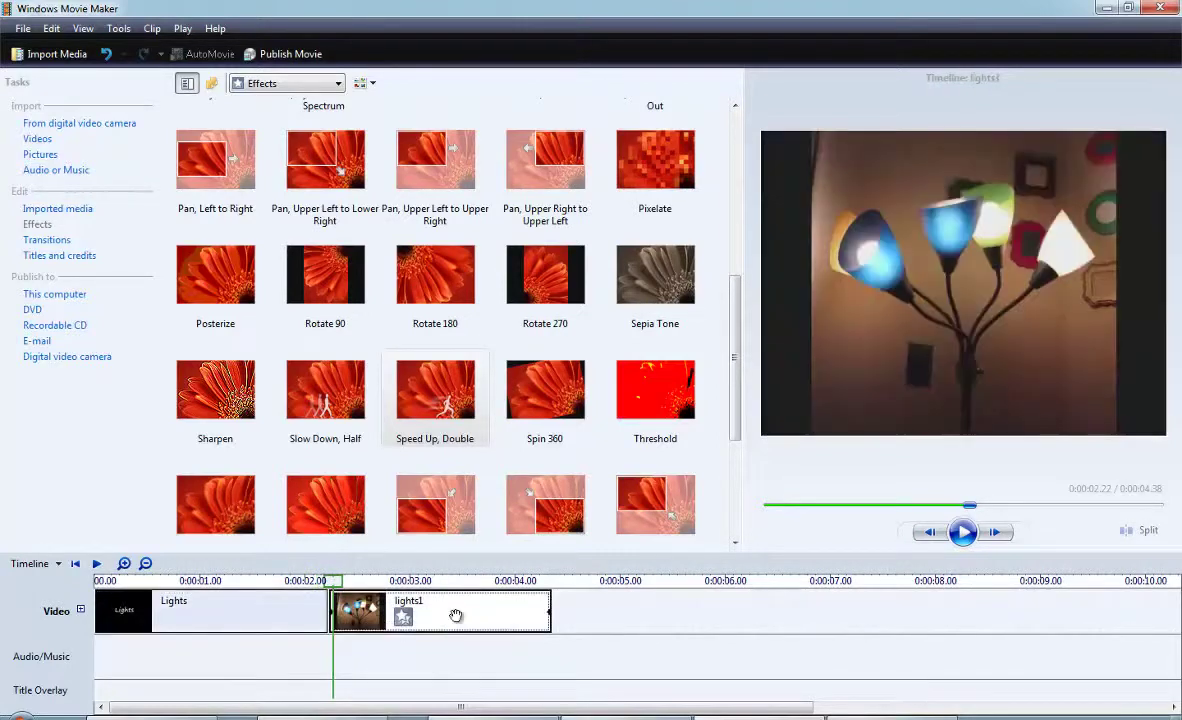
- Fill in end credits rows for Camera Man and Prop Girl with each performer's name
{"action": "left_click", "coordinate": [85, 255]}
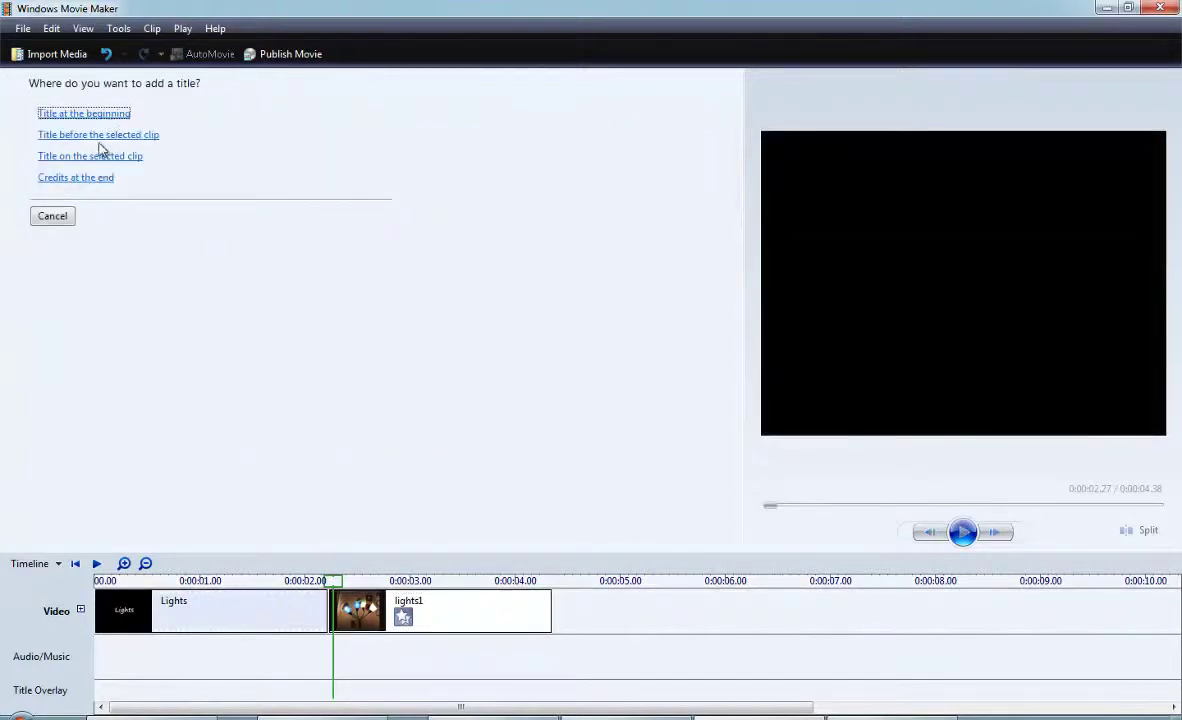
{"action": "left_click", "coordinate": [105, 180]}
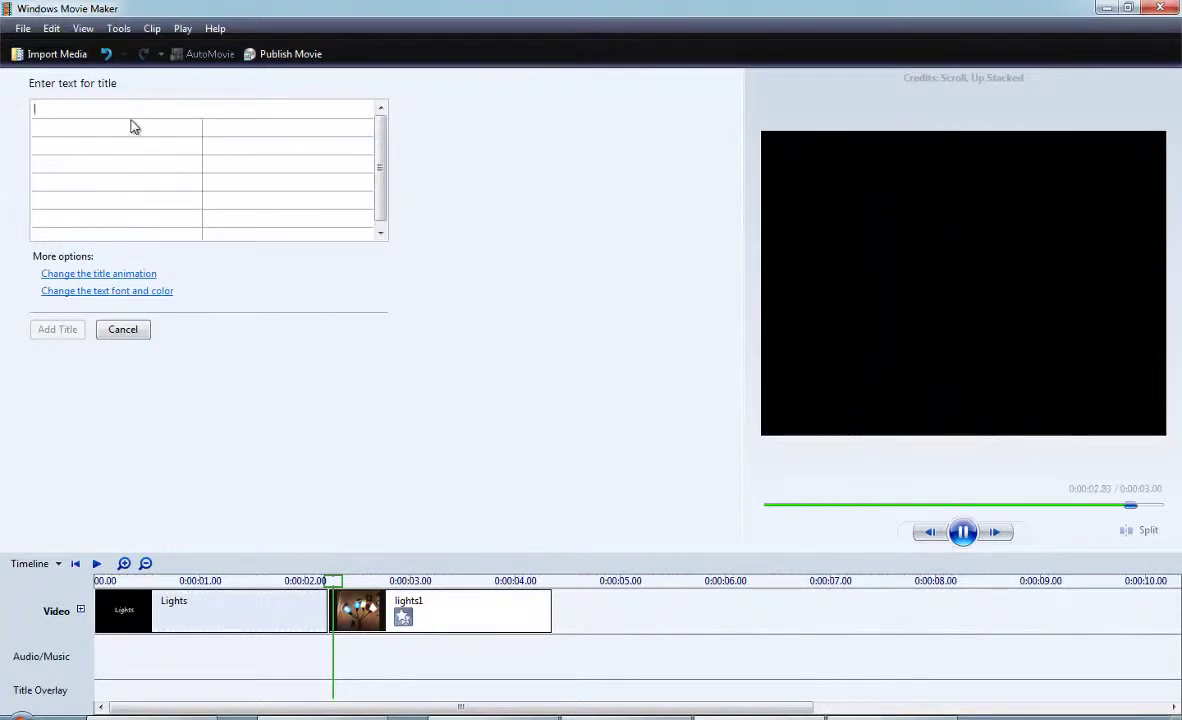
{"action": "type", "text": "Cam"}
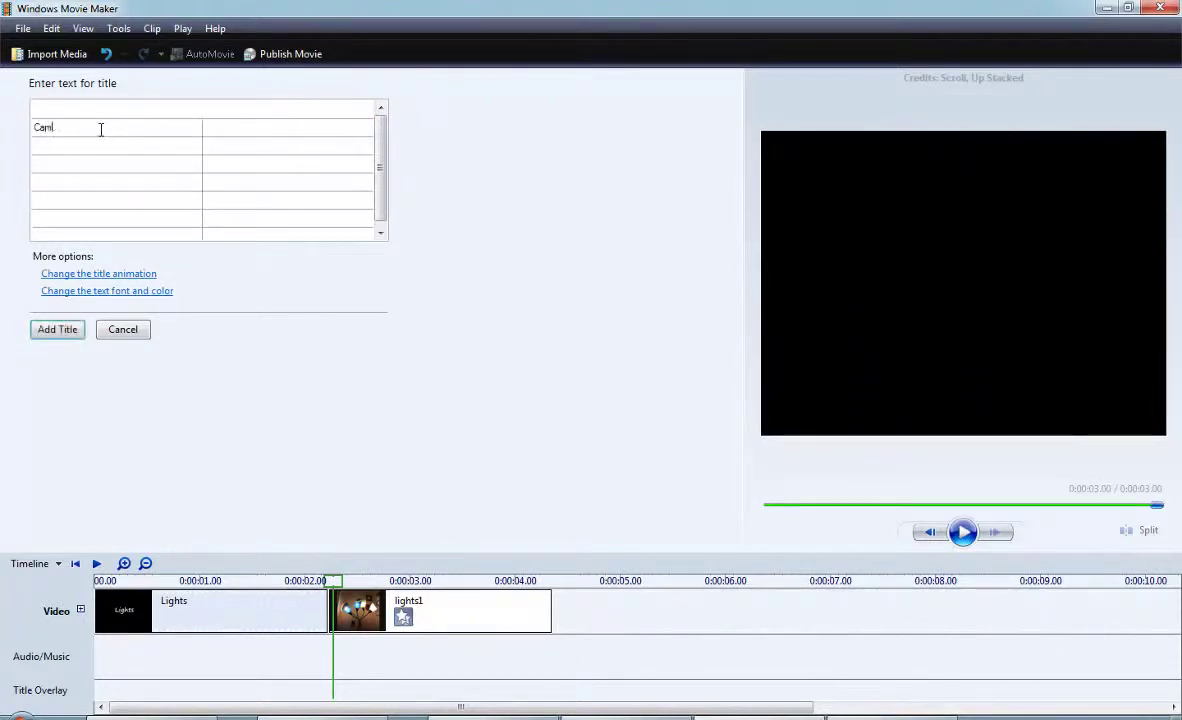
{"action": "type", "text": "era Man"}
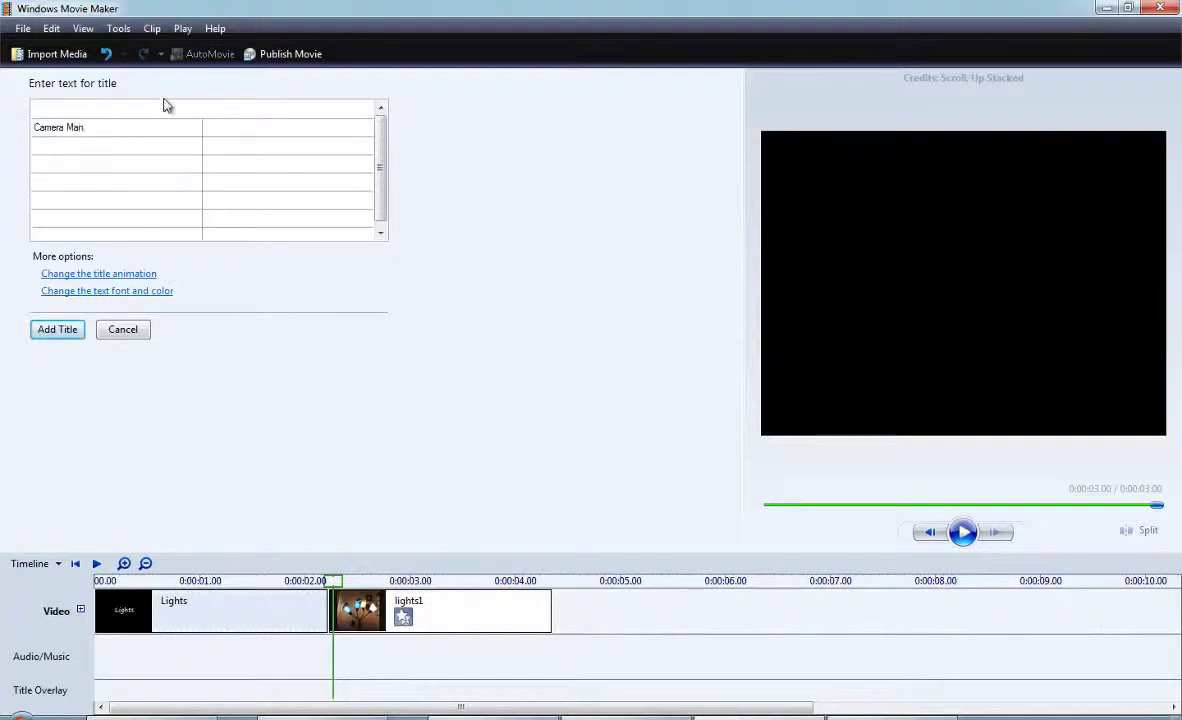
{"action": "left_click", "coordinate": [243, 127]}
{"action": "type", "text": "Potter"}
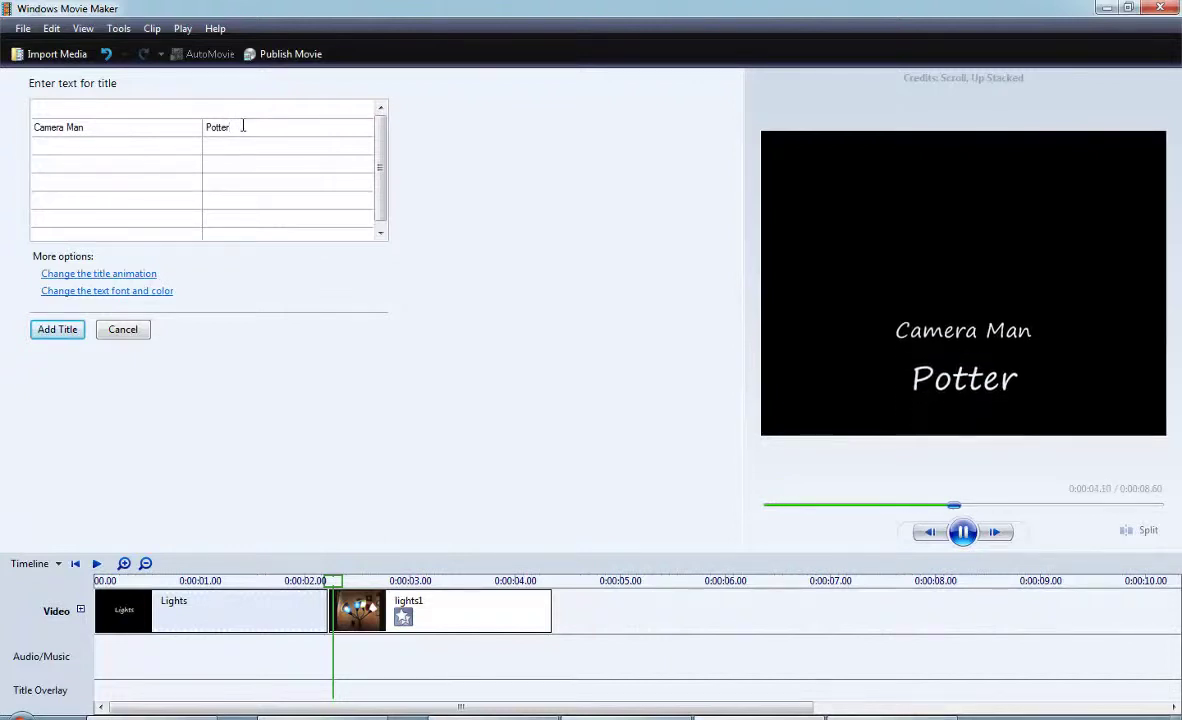
{"action": "key", "text": "BackSpace"}
{"action": "key", "text": "BackSpace"}
{"action": "key", "text": "BackSpace"}
{"action": "type", "text": "Sara"}
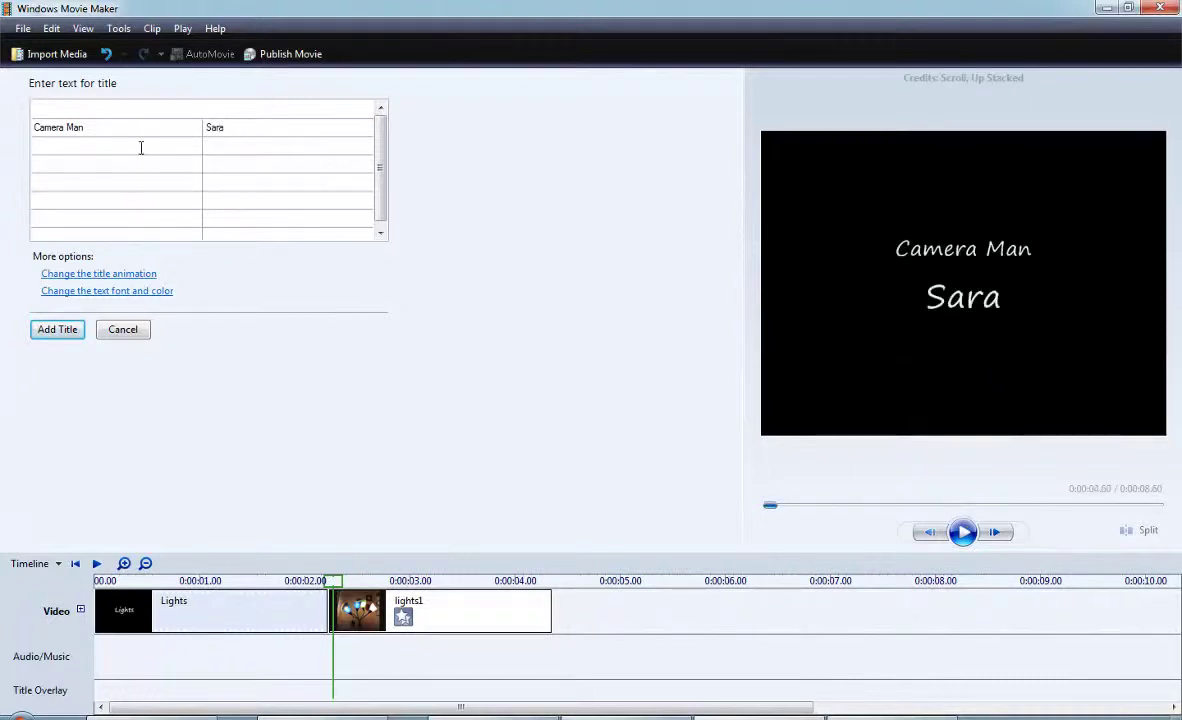
{"action": "left_click", "coordinate": [141, 147]}
{"action": "type", "text": "Pro"}
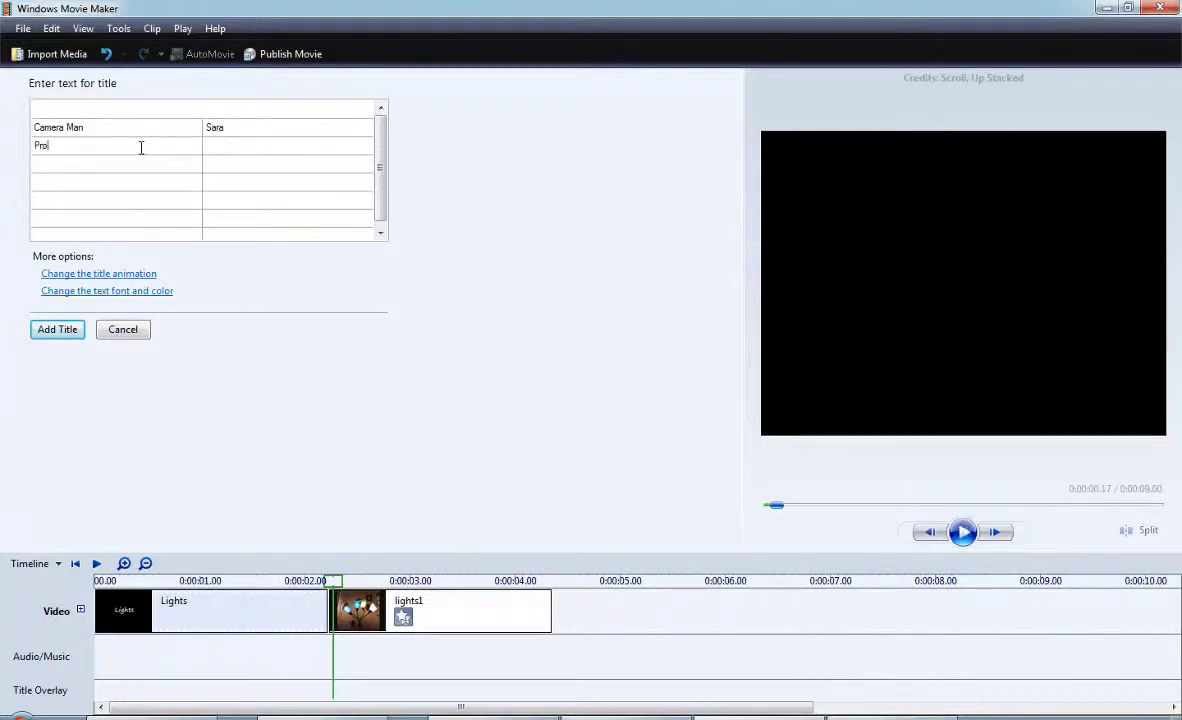
{"action": "type", "text": "p Girl"}
{"action": "left_click", "coordinate": [240, 150]}
{"action": "type", "text": "Sara"}
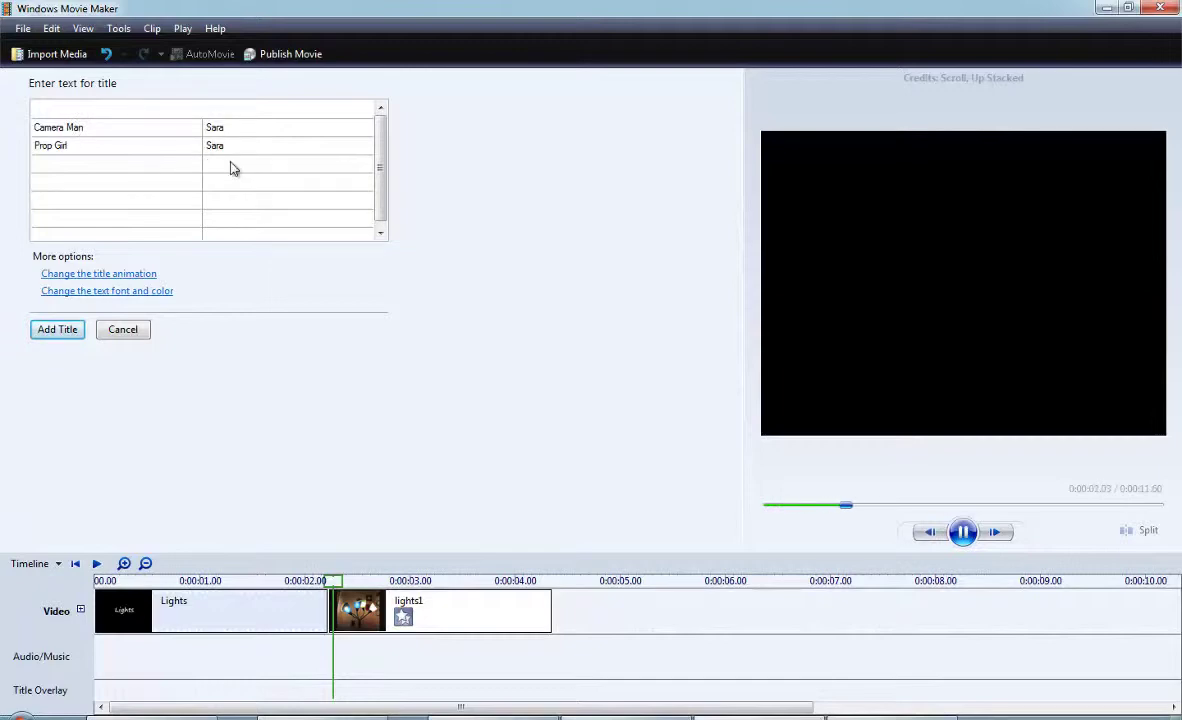
- Add the credits after lights1 and shorten the clip for a 9.03-second movie
{"action": "left_click", "coordinate": [66, 330]}
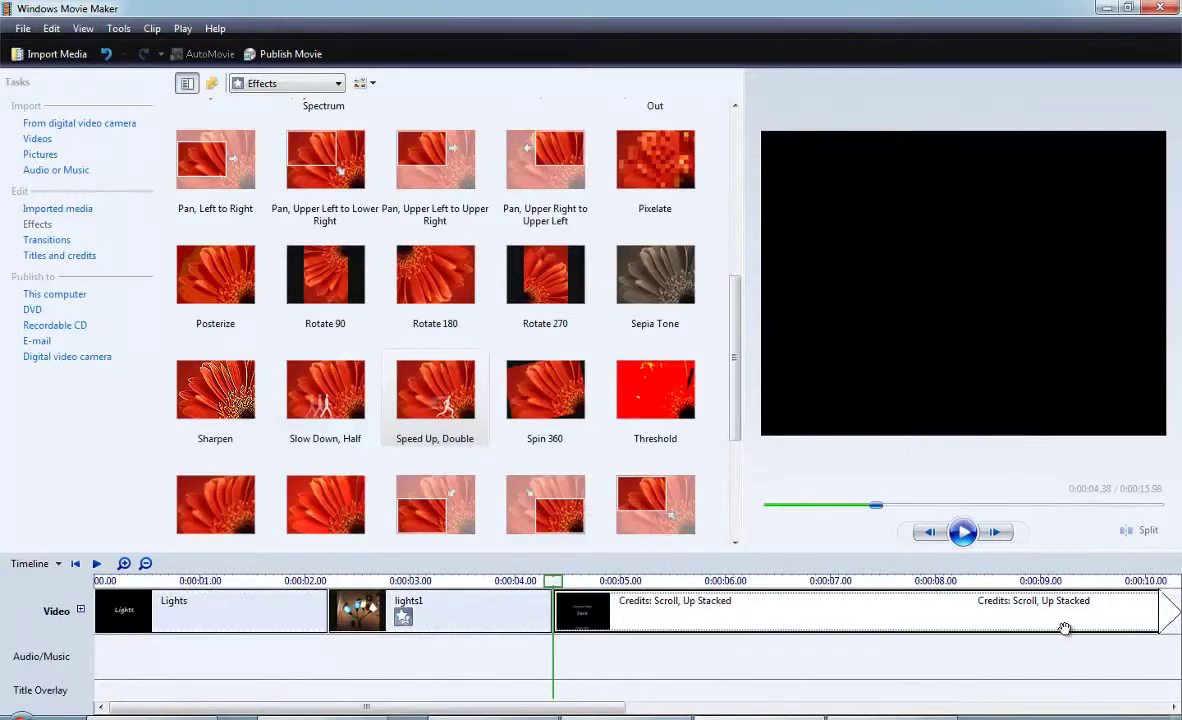
{"action": "left_click", "coordinate": [146, 564]}
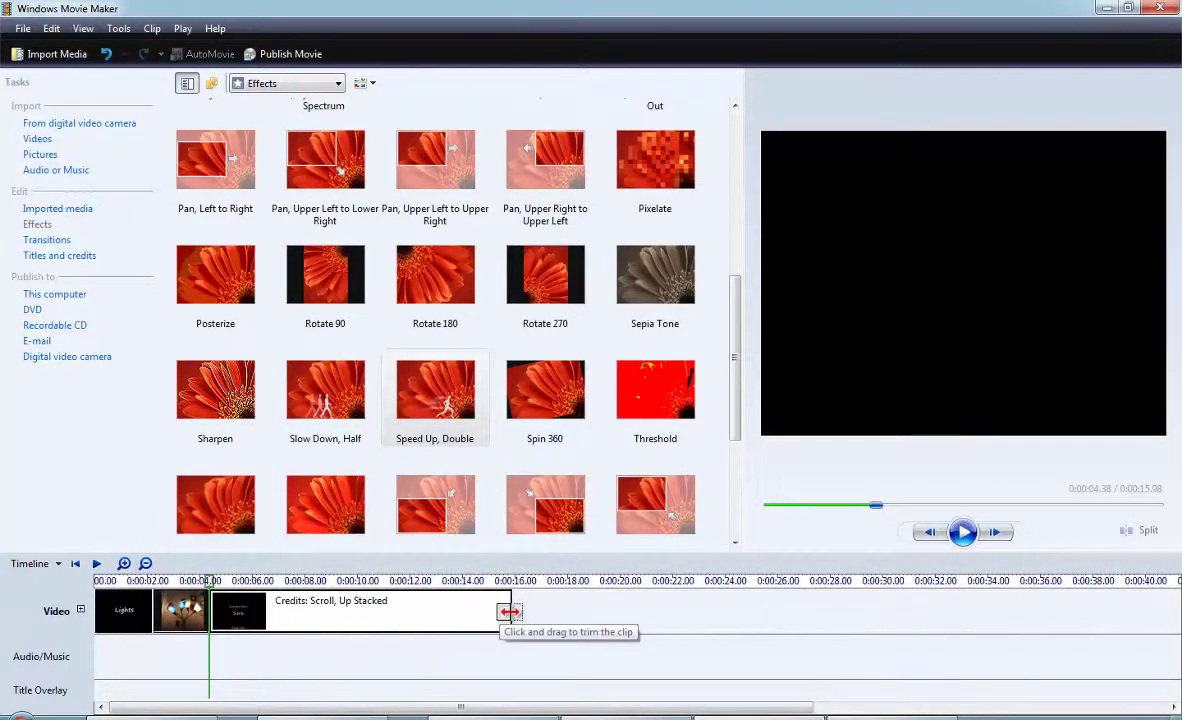
{"action": "left_click_drag", "start_coordinate": [508, 610], "coordinate": [330, 600]}
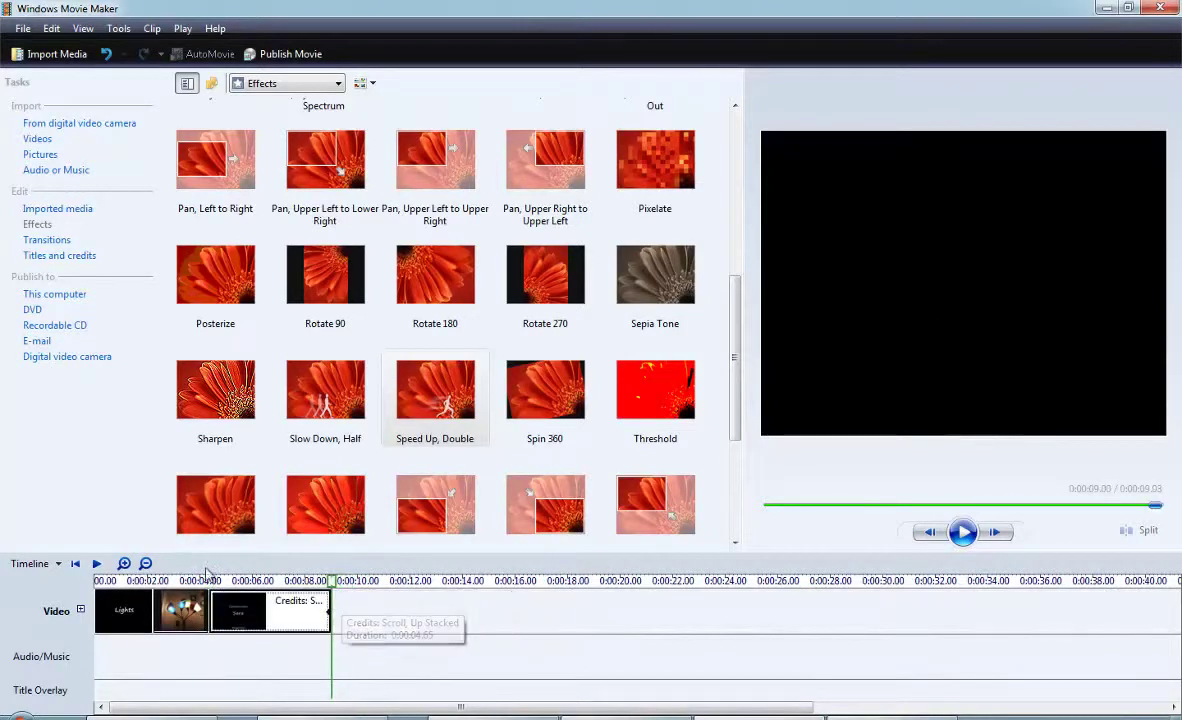
{"action": "left_click", "coordinate": [121, 597]}
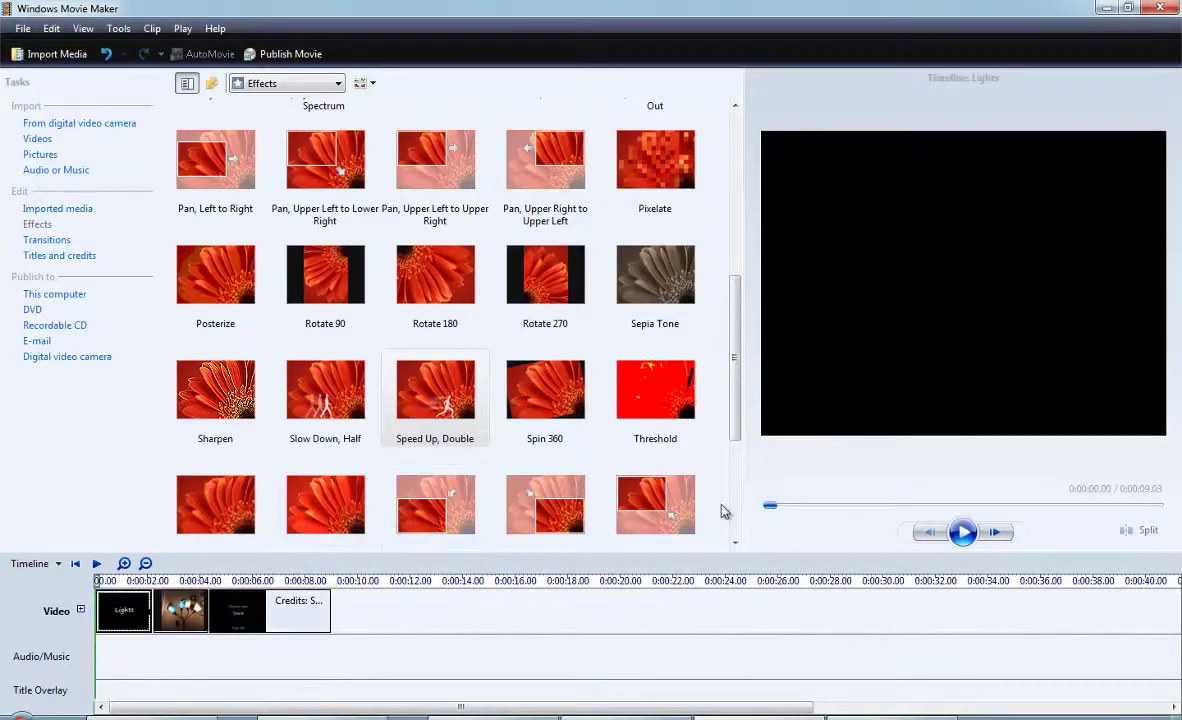
- Preview the movie, then name the published file 'Lights final' on the Desktop
{"action": "left_click", "coordinate": [962, 533]}
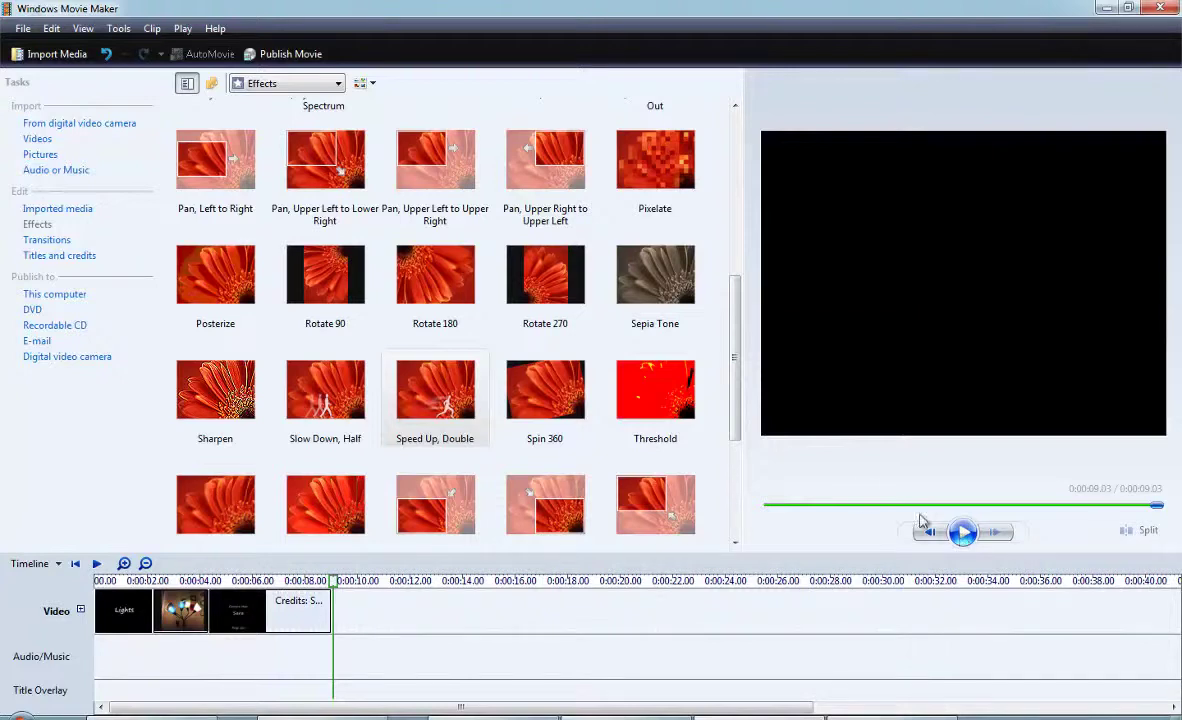
{"action": "left_click", "coordinate": [54, 294]}
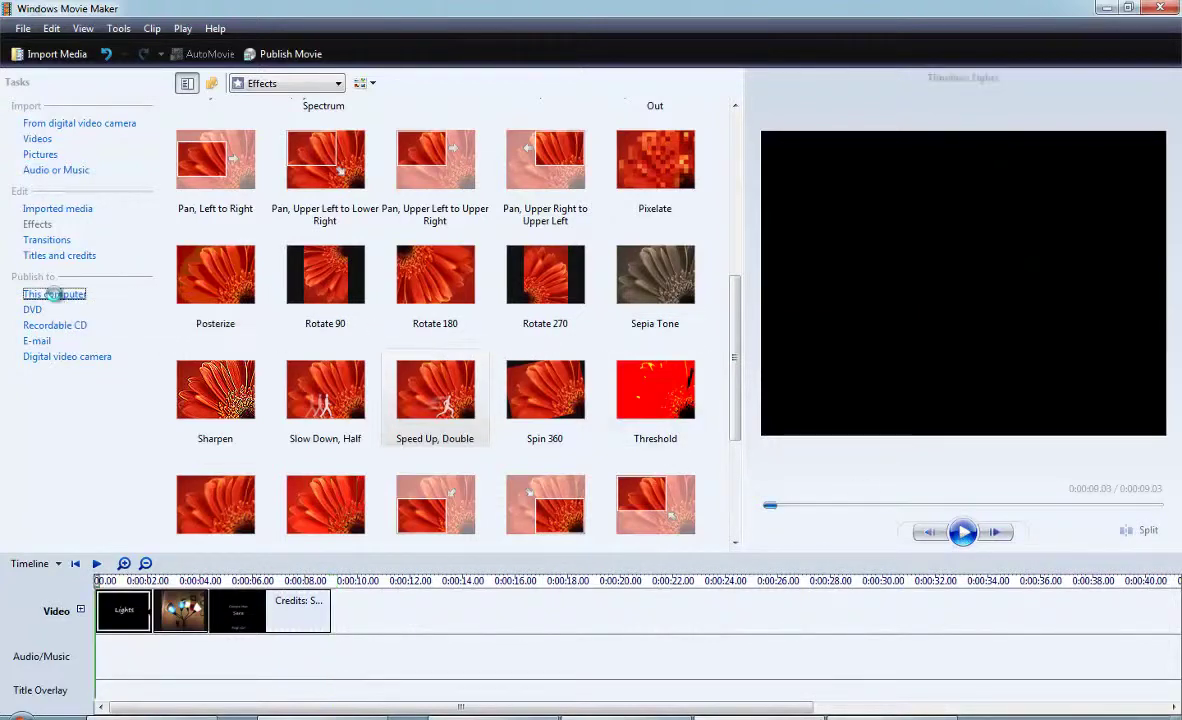
{"action": "type", "text": "Lights final"}
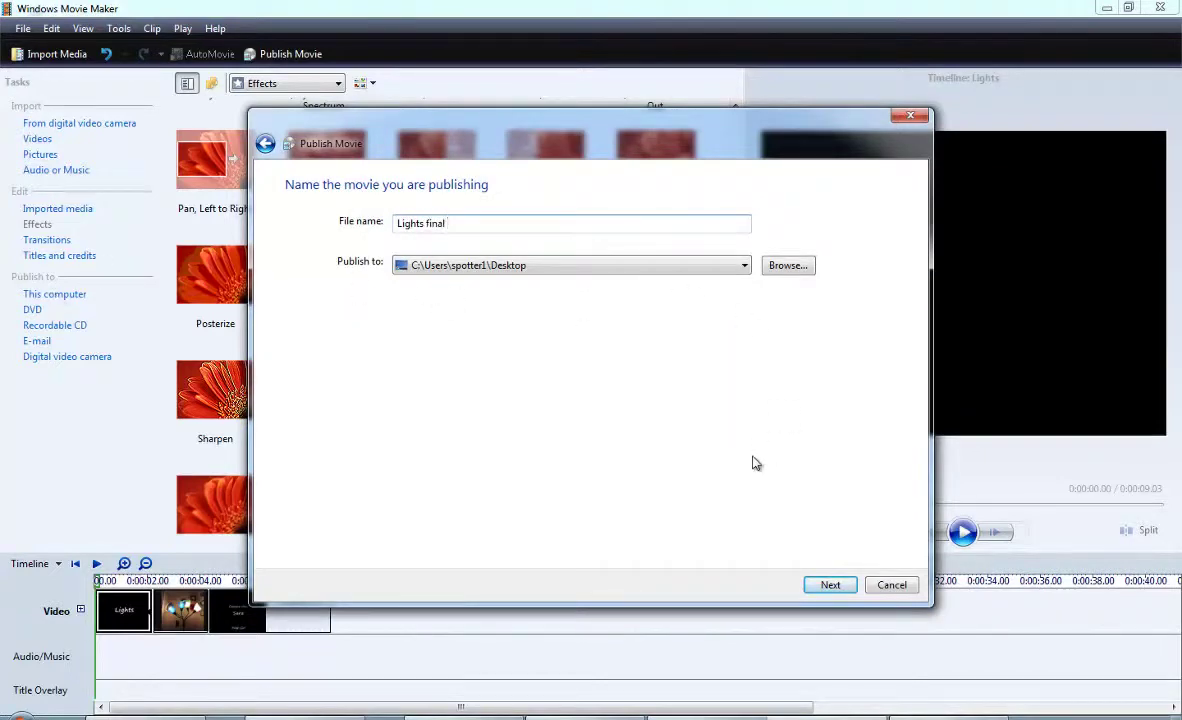
{"action": "left_click", "coordinate": [836, 587]}
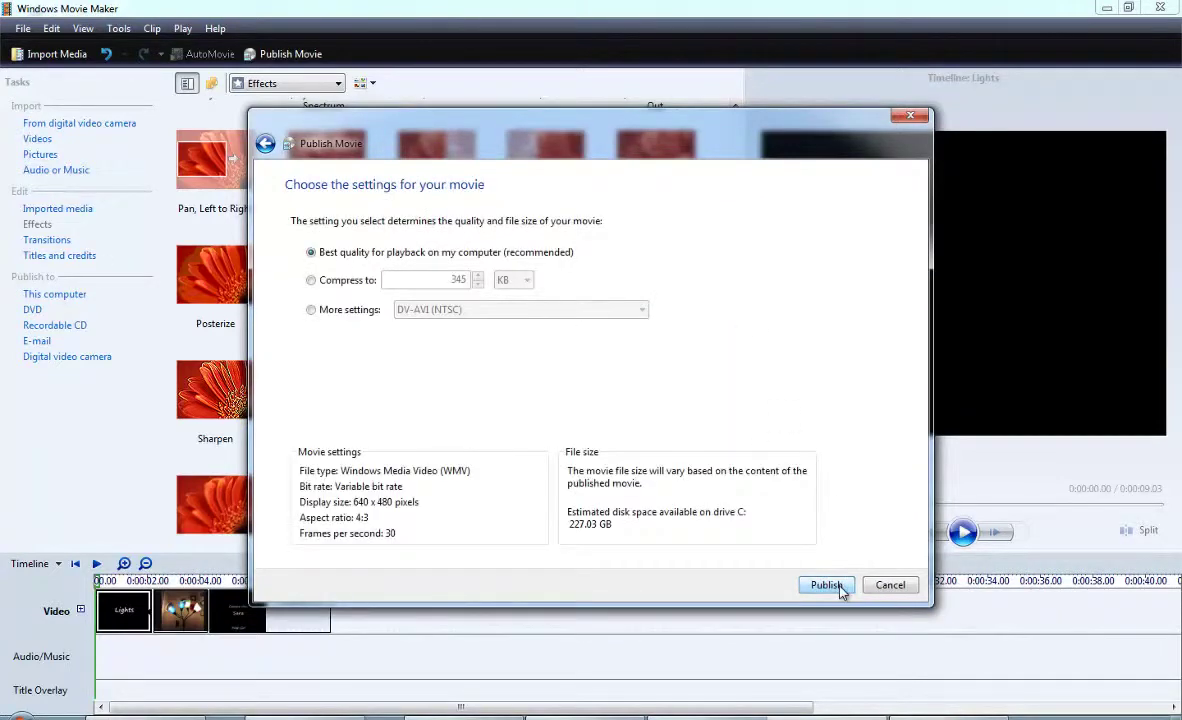
- Publish in best playback quality and check the file on the desktop
{"action": "left_click", "coordinate": [826, 586]}
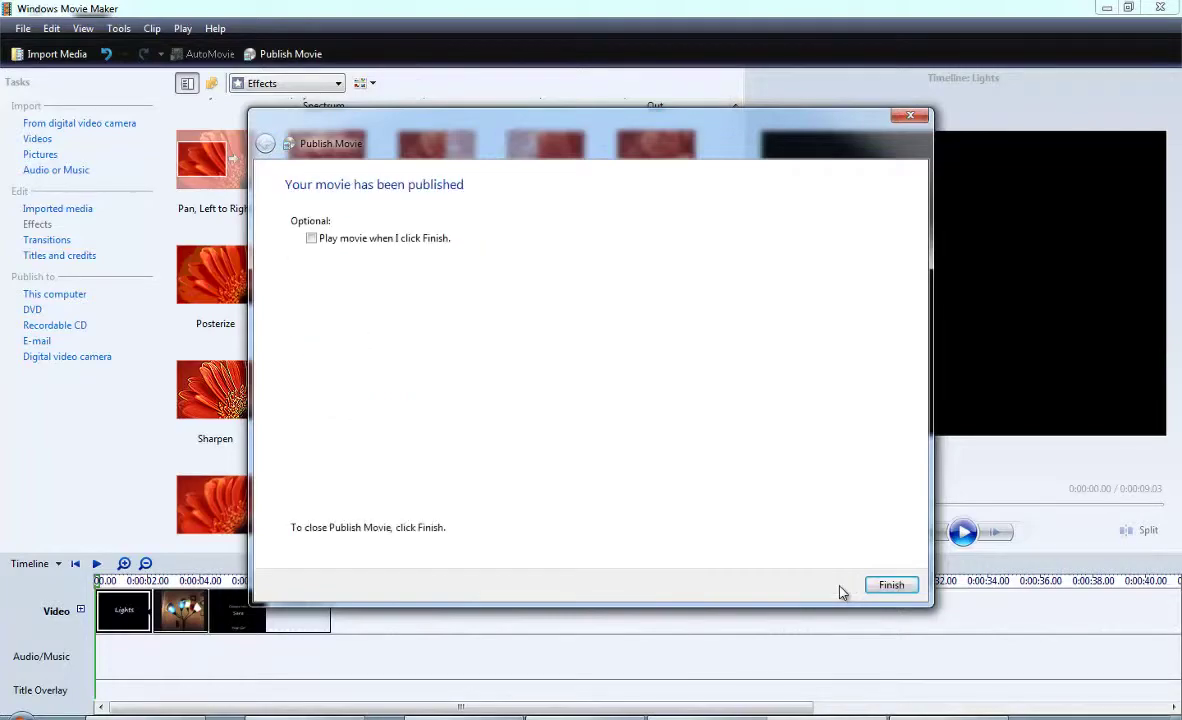
{"action": "left_click", "coordinate": [891, 586]}
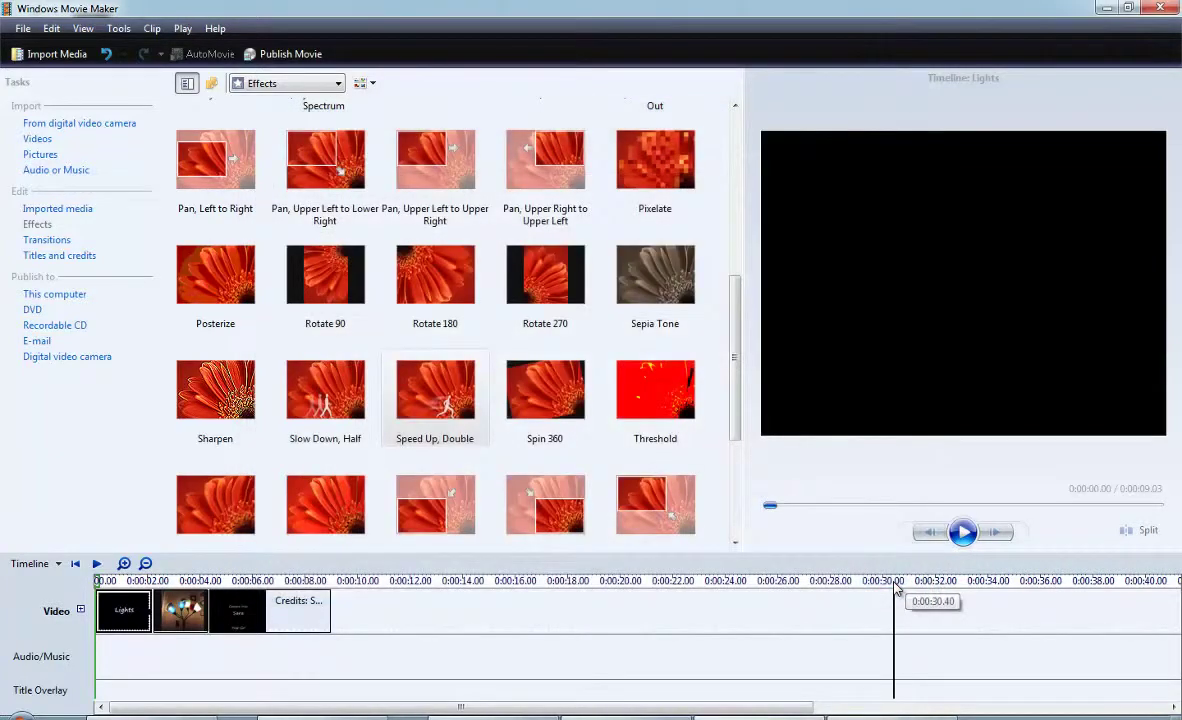
{"action": "key", "text": "super+d"}
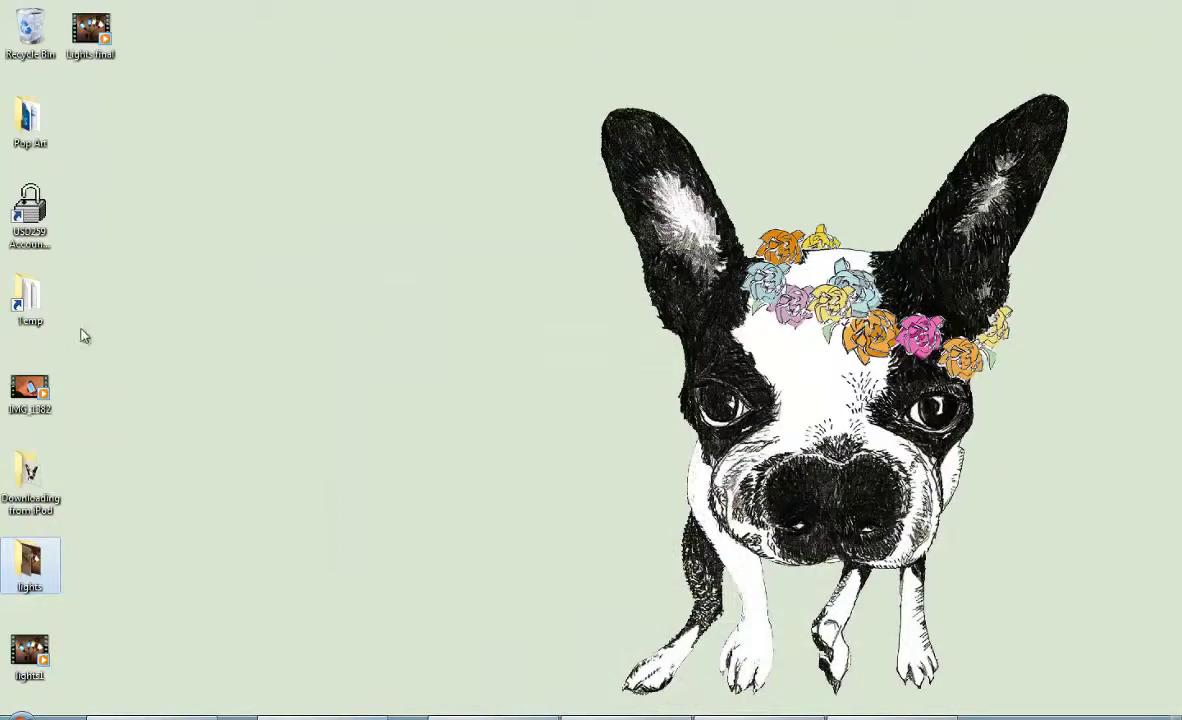